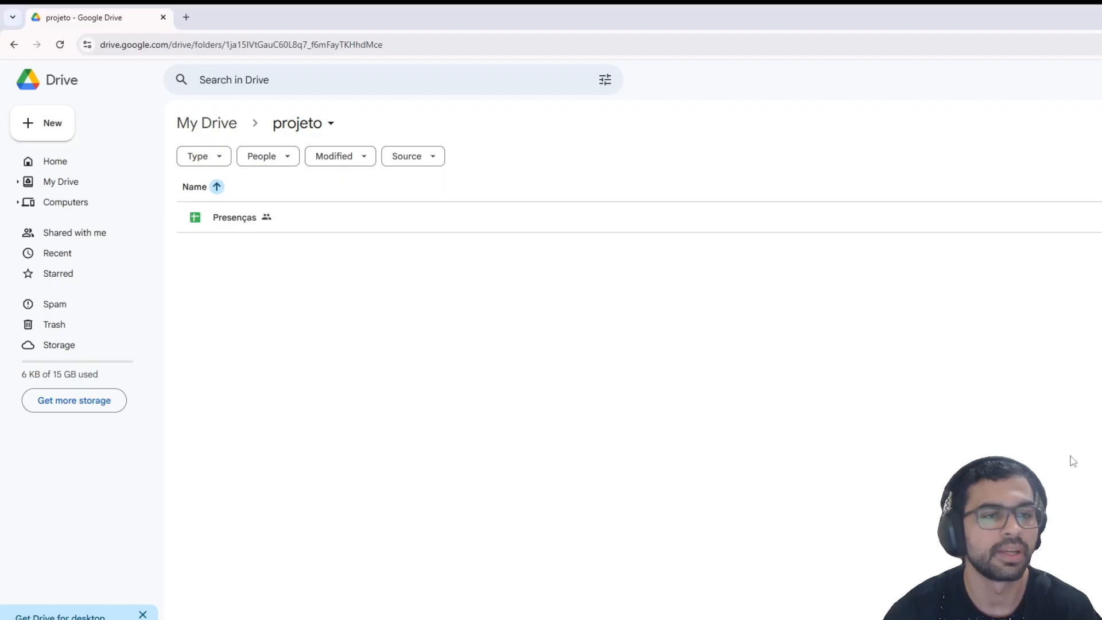
# Open the Presenças spreadsheet from the projeto folder and add a new blank sheet to it
pyautogui.click(285, 220)
pyautogui.doubleClick(285, 220)
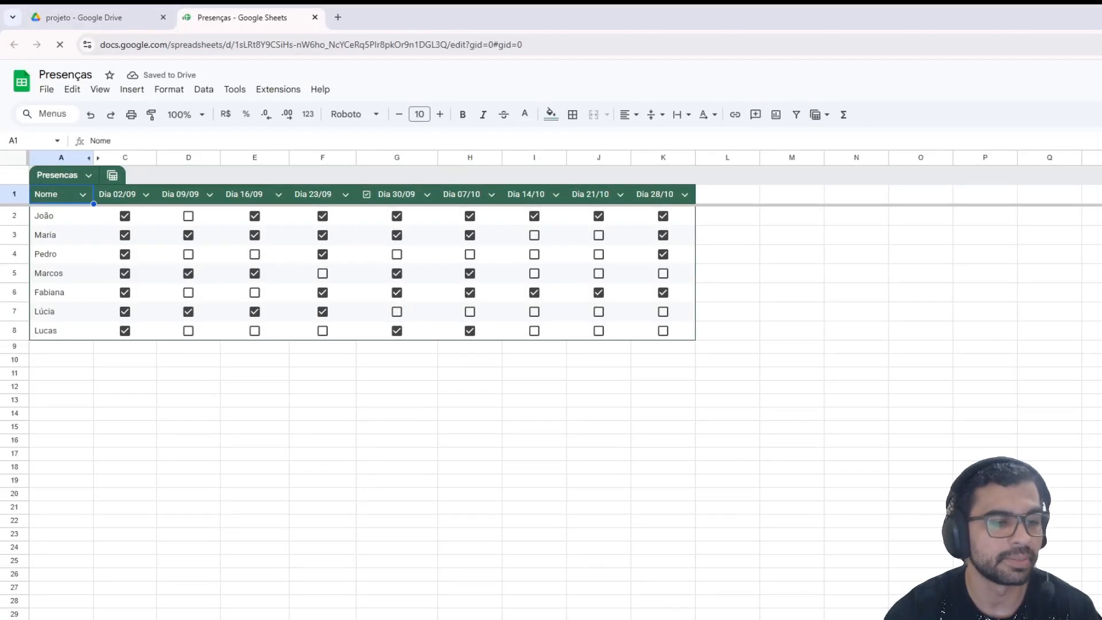
pyautogui.hotkey('shift', 'F11')
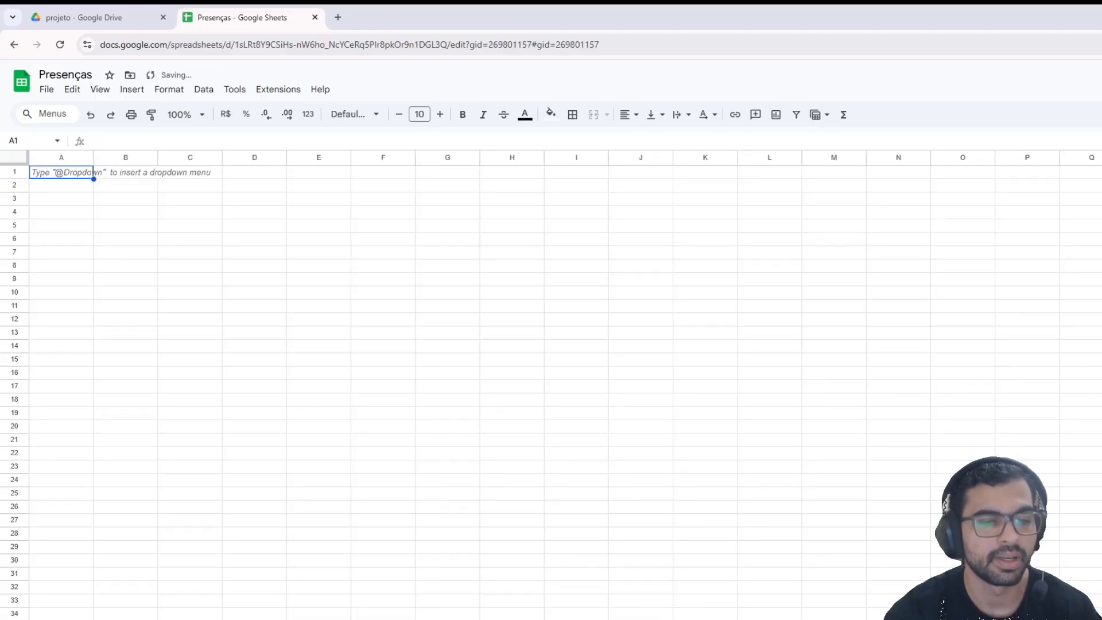
# Fill cells A1 to A10 of the blank sheet with the numbers 1 to 10, one per row
pyautogui.doubleClick(74, 172)
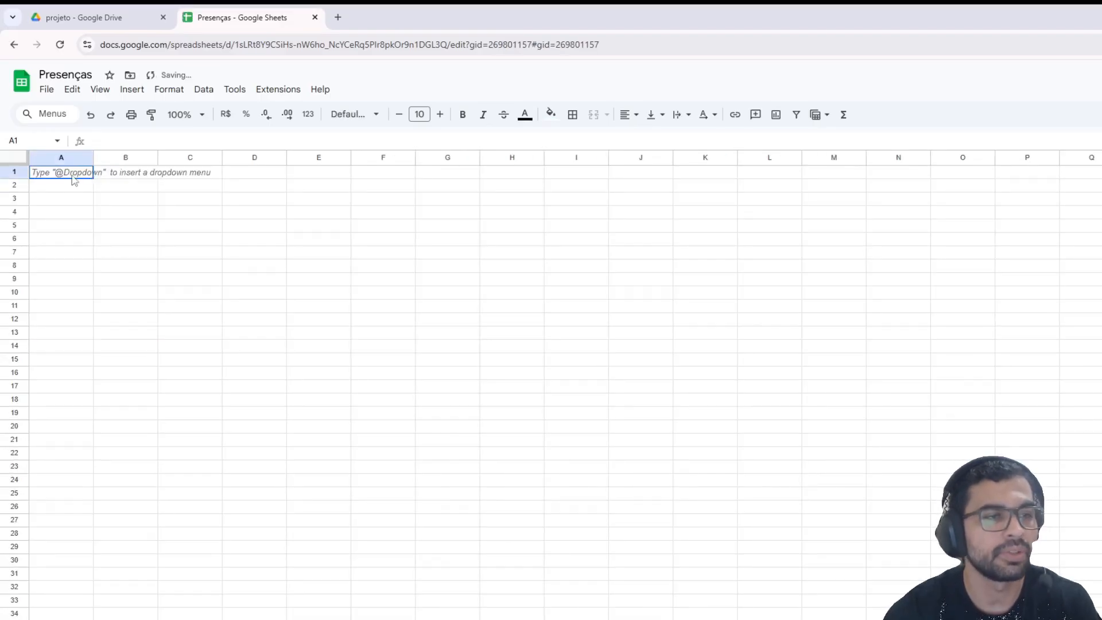
pyautogui.write('1')
pyautogui.press('Return')
pyautogui.write('2')
pyautogui.press('Return')
pyautogui.write('3')
pyautogui.press('Return')
pyautogui.write('4 5 6')
pyautogui.press('Return')
pyautogui.write('7')
pyautogui.press('Return')
pyautogui.write('8')
pyautogui.press('Return')
pyautogui.write('9')
pyautogui.press('Return')
pyautogui.write('10')
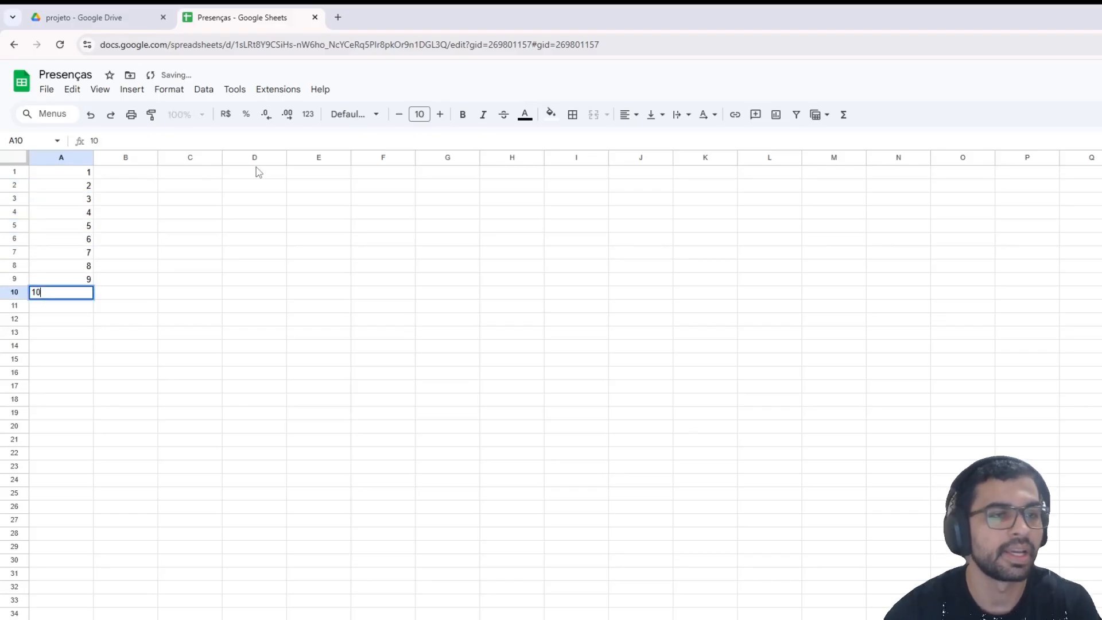
# Enter the lookup values 3, 2, 1 and 4 in cells B1 to B4
pyautogui.click(135, 174)
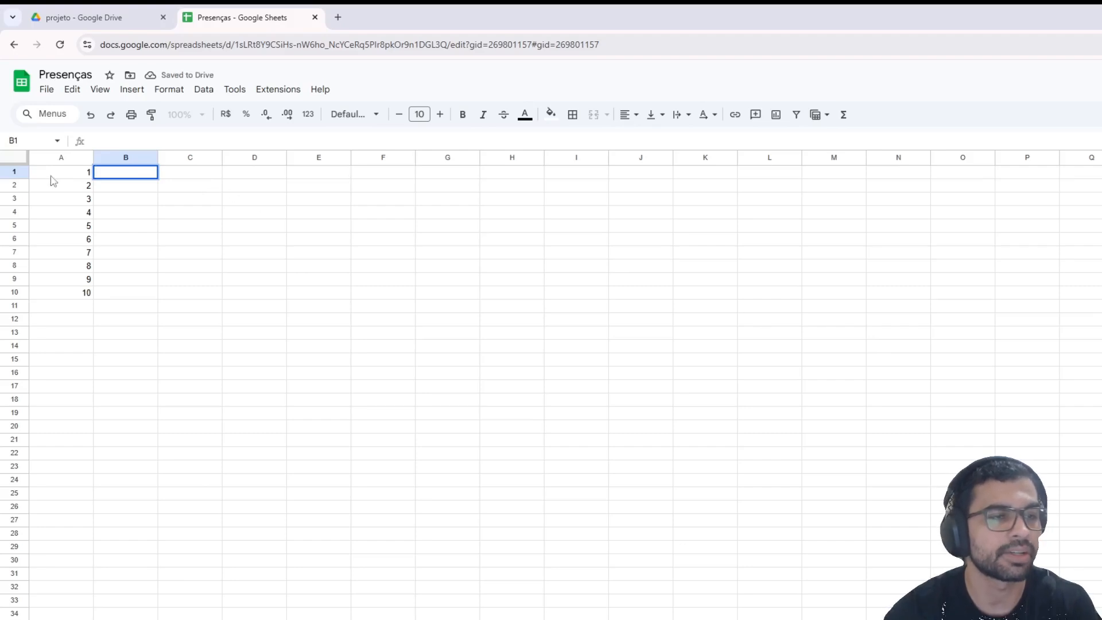
pyautogui.write('3')
pyautogui.press('Return')
pyautogui.write('2')
pyautogui.press('Return')
pyautogui.write('1')
pyautogui.press('Return')
pyautogui.write('4')
pyautogui.press('Return')
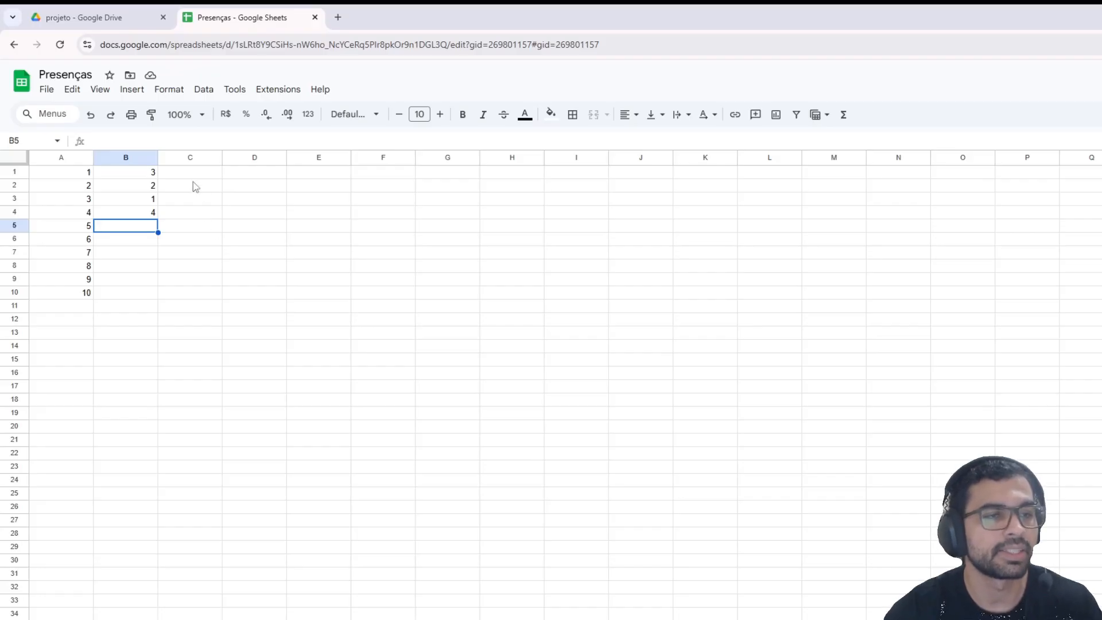
pyautogui.moveTo(144, 177); pyautogui.dragTo(142, 214)
pyautogui.moveTo(73, 176); pyautogui.dragTo(81, 292)
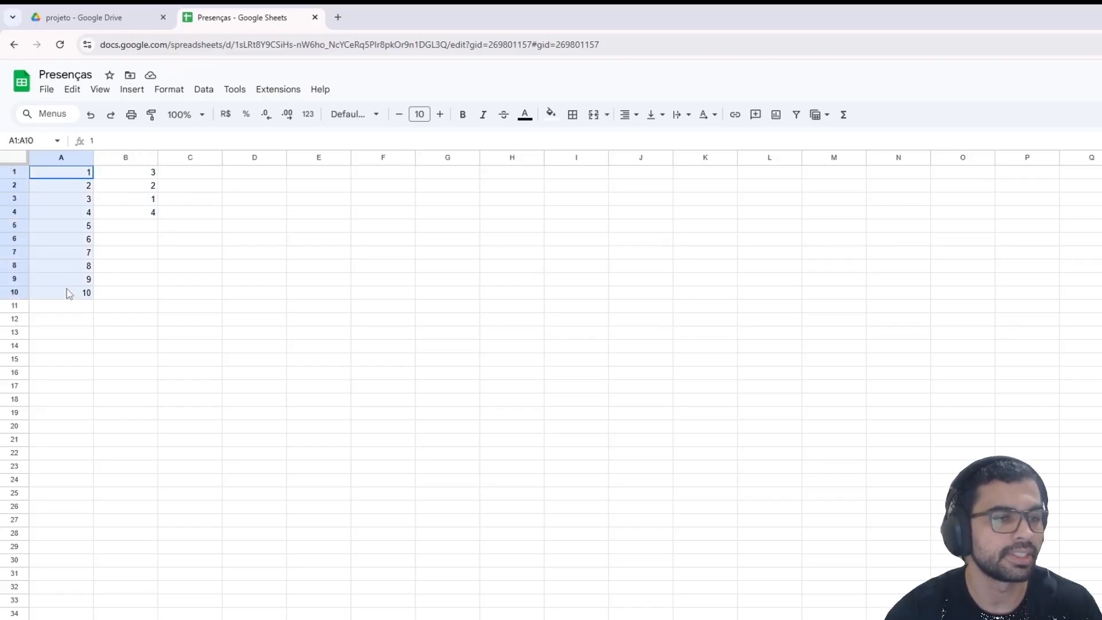
pyautogui.click(202, 233)
# Write the formula =filter(A:A;match(A1:A10;B1:B4;0)) in cell C1
pyautogui.doubleClick(198, 172)
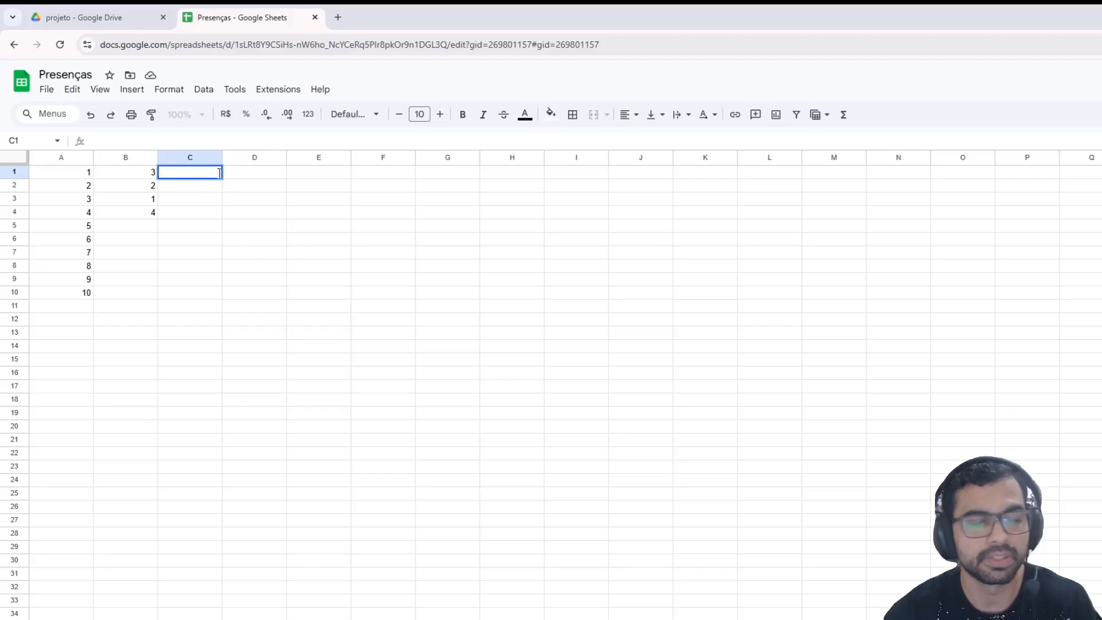
pyautogui.write('=filter(')
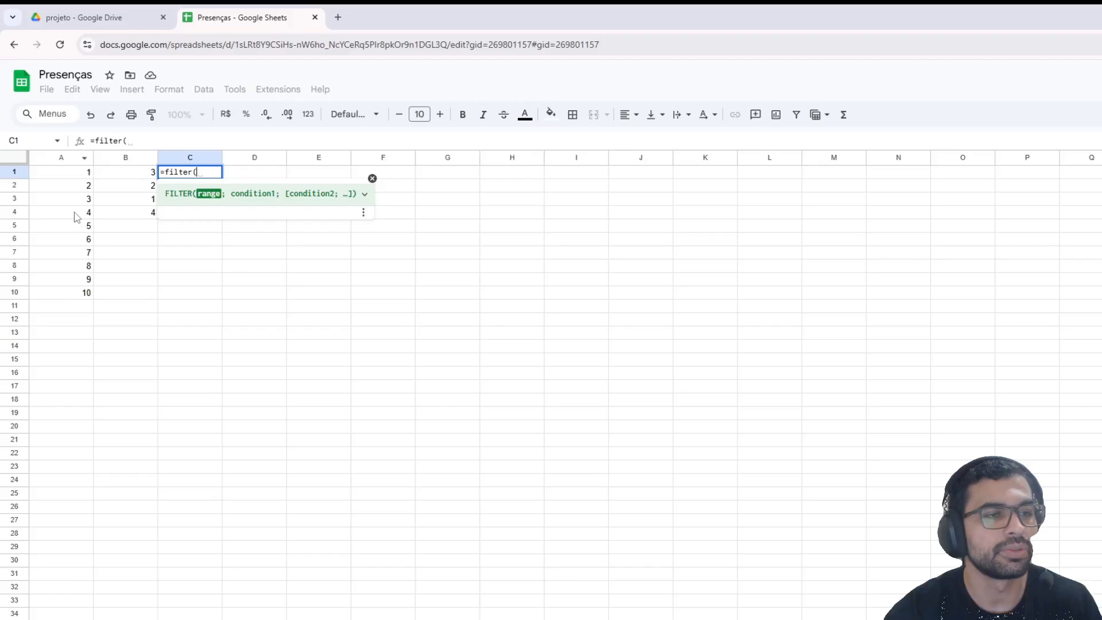
pyautogui.write('A:A;')
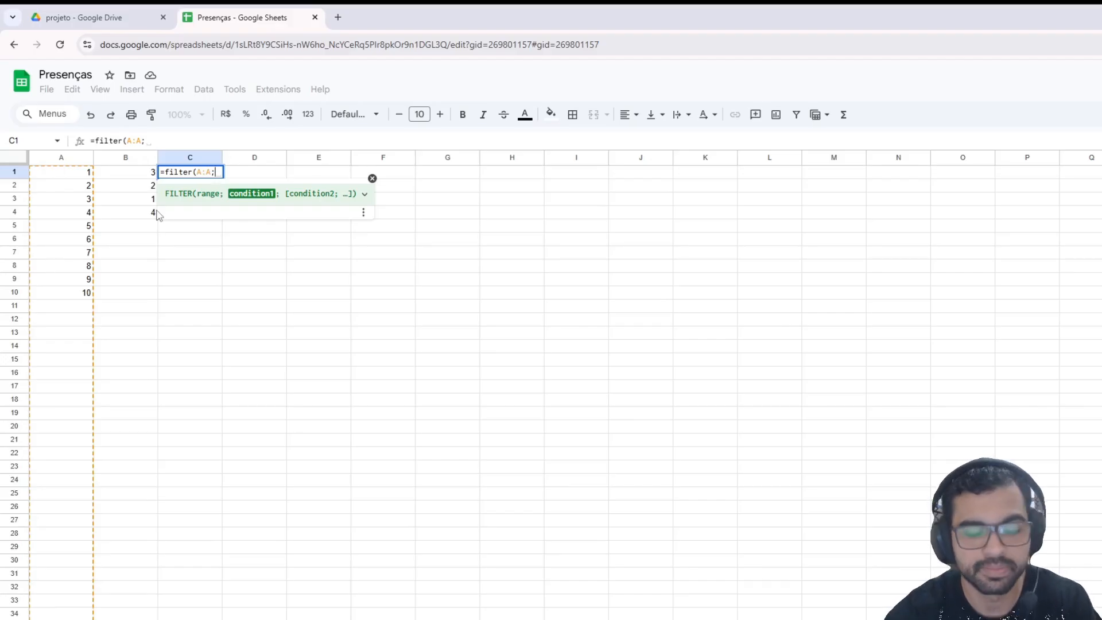
pyautogui.write('match(')
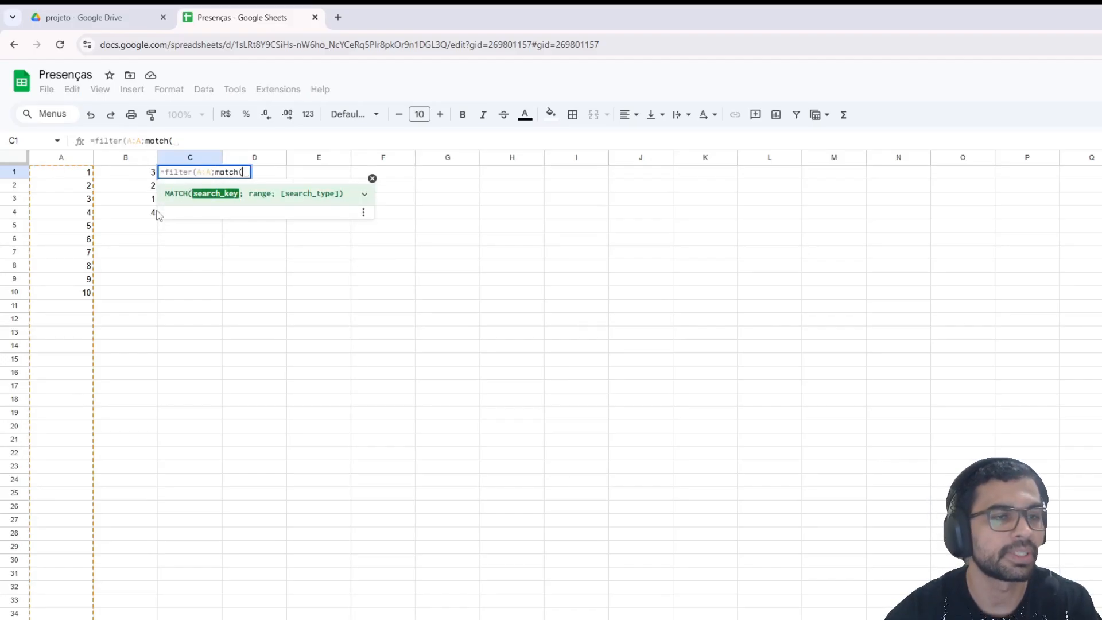
pyautogui.moveTo(86, 172); pyautogui.dragTo(86, 296)
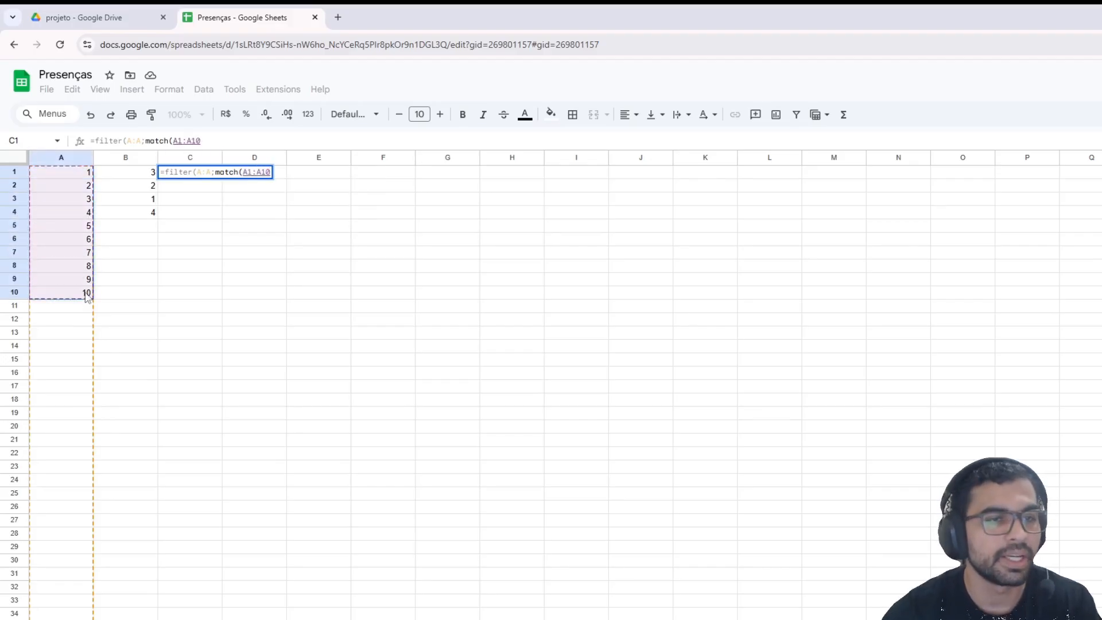
pyautogui.write(';')
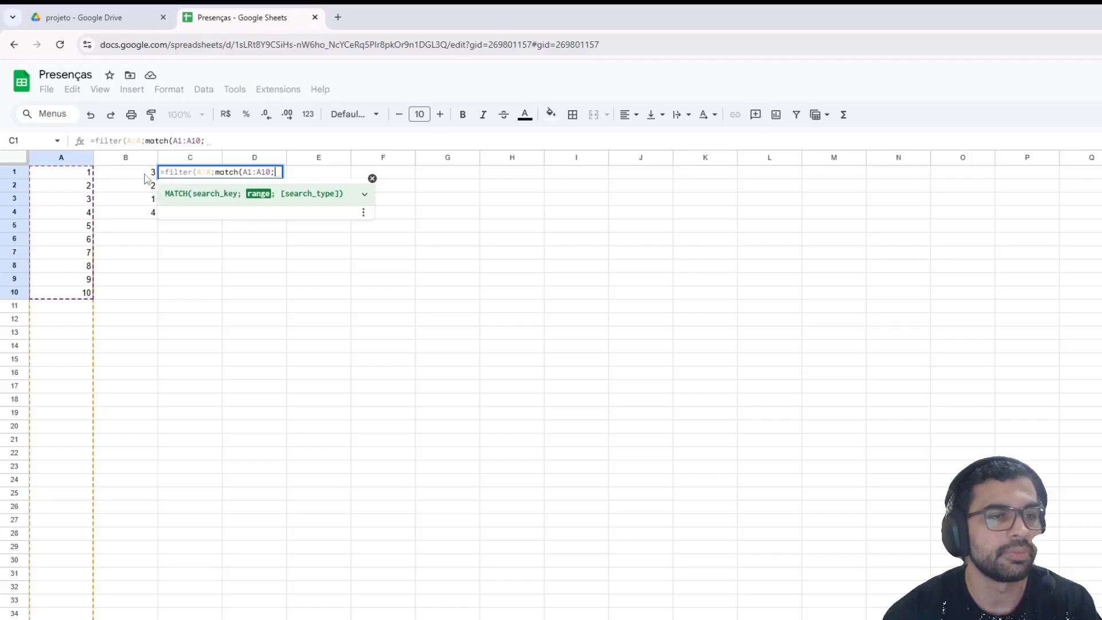
pyautogui.moveTo(148, 172); pyautogui.dragTo(149, 213)
pyautogui.write(';')
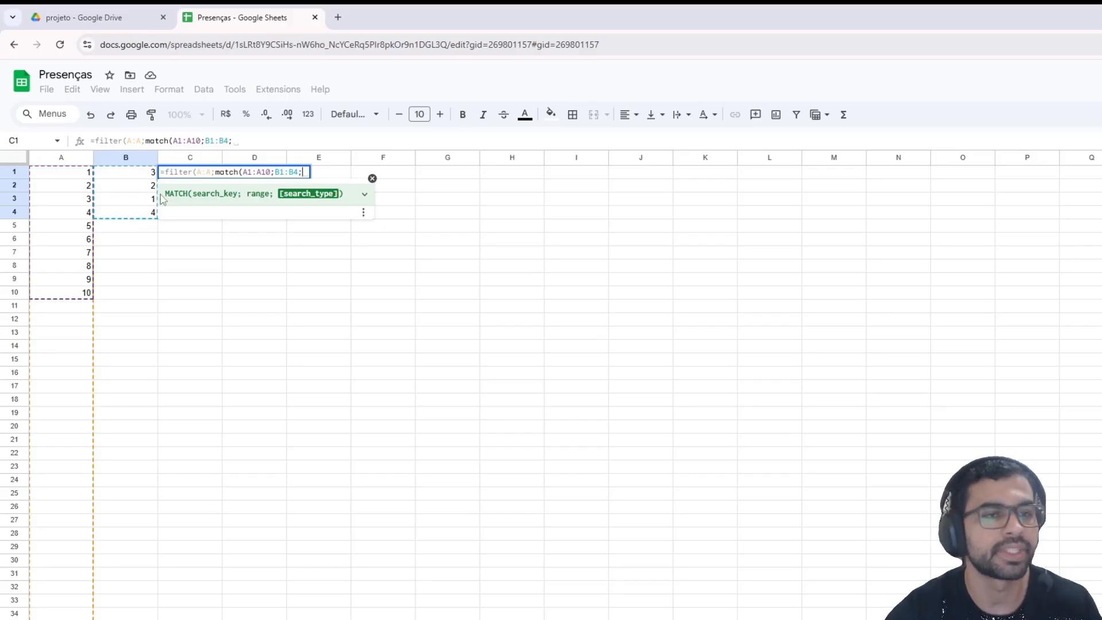
pyautogui.write('0)')
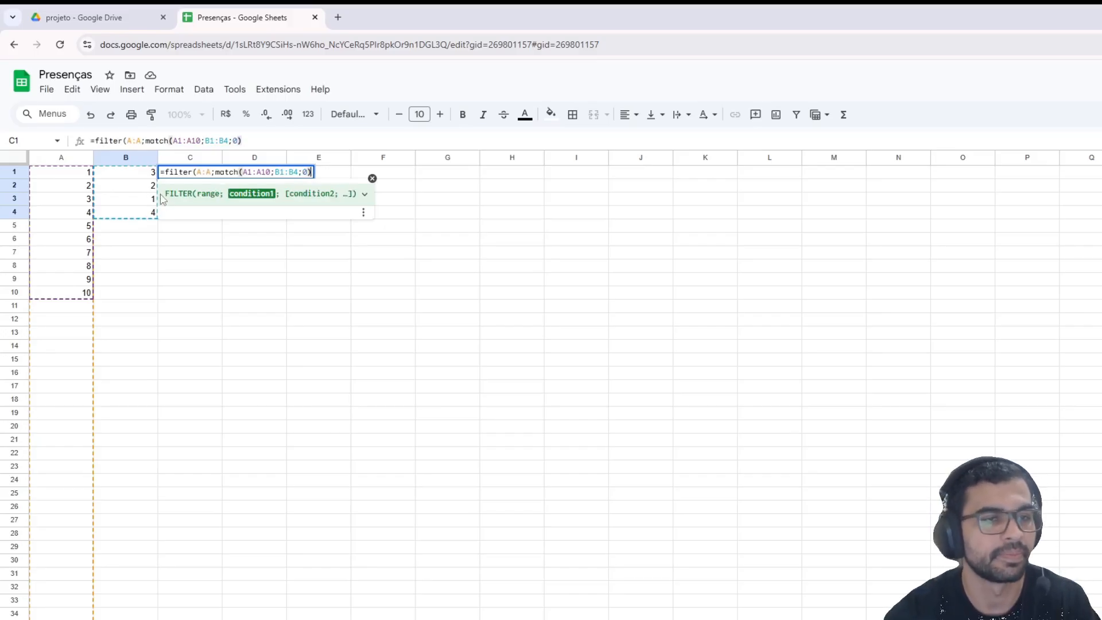
pyautogui.write(')')
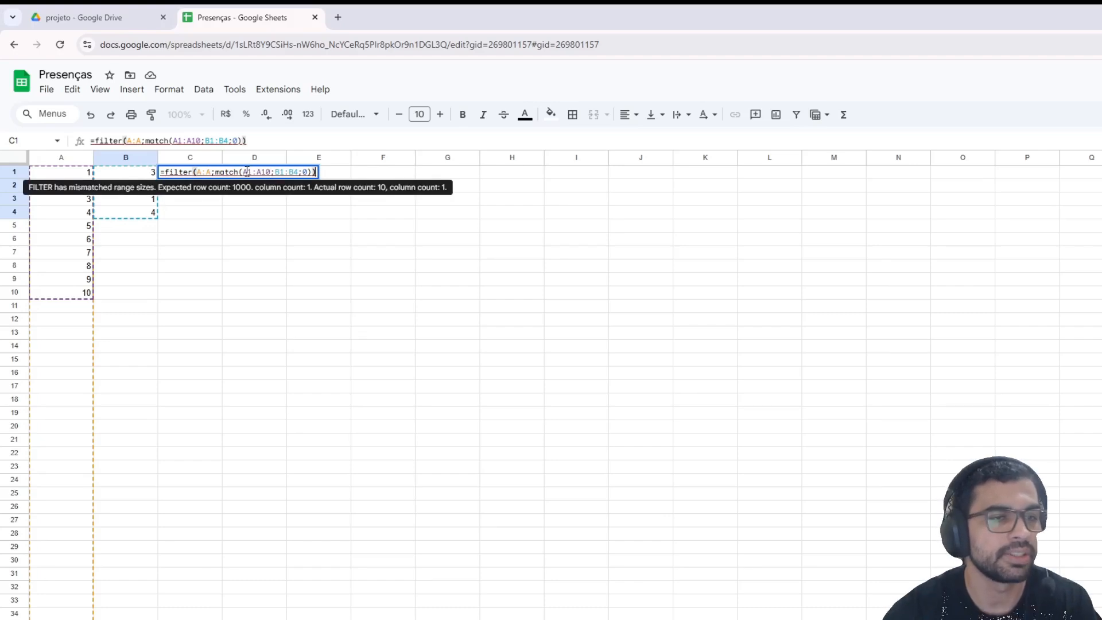
# Change the MATCH search key in the C1 formula to the whole column A:A and commit the formula
pyautogui.doubleClick(270, 173)
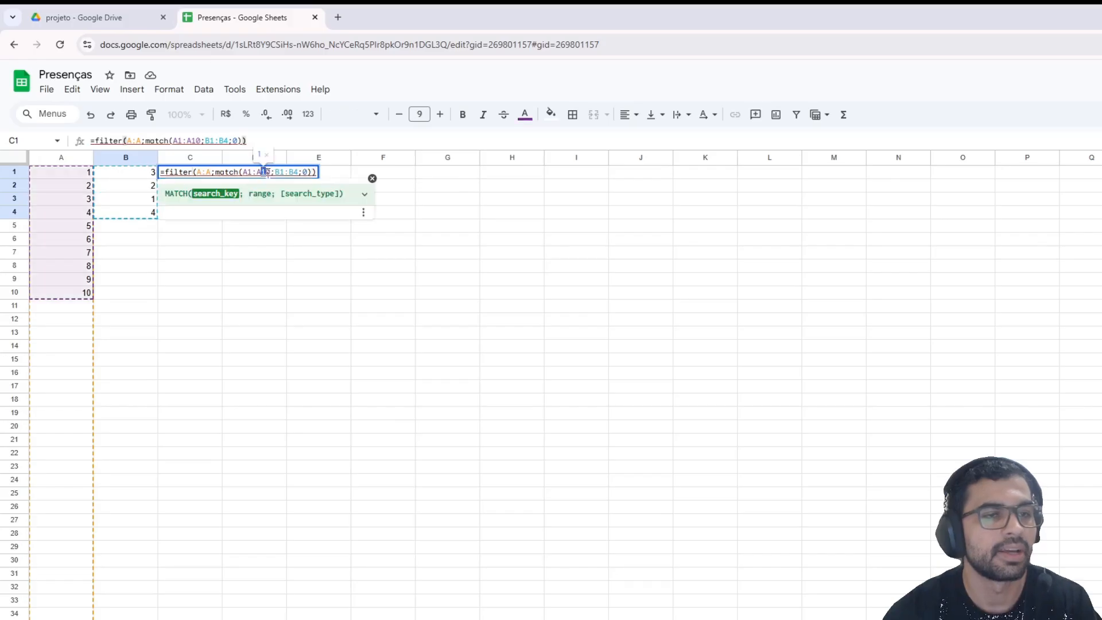
pyautogui.click(254, 172)
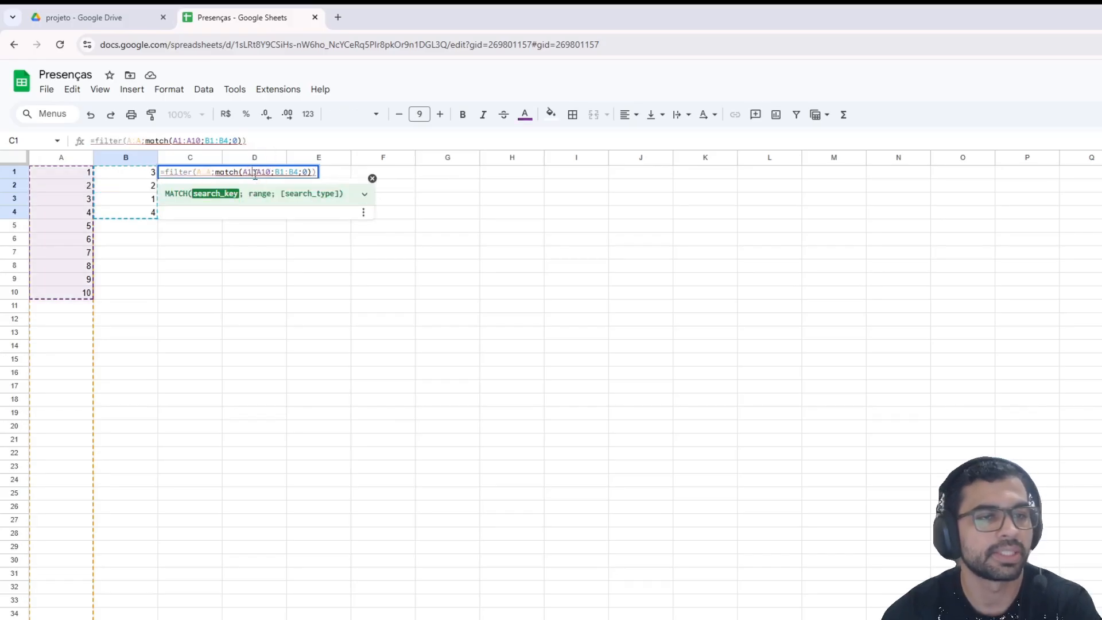
pyautogui.press('BackSpace')
pyautogui.press('Right')
pyautogui.press('Right')
pyautogui.press('Right')
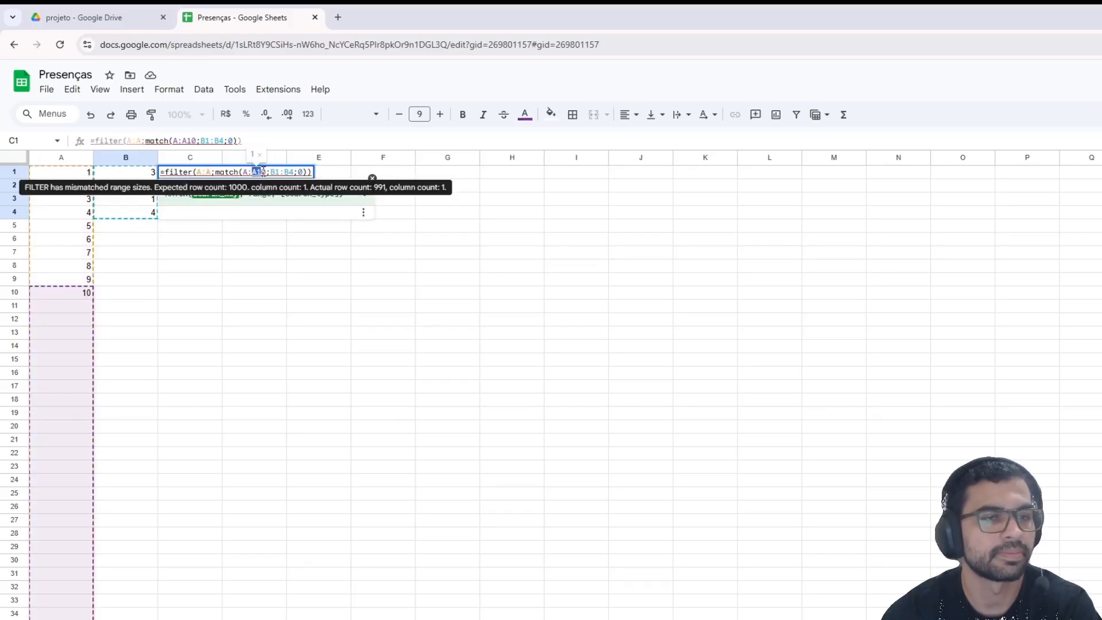
pyautogui.press('Right')
pyautogui.press('BackSpace')
pyautogui.press('BackSpace')
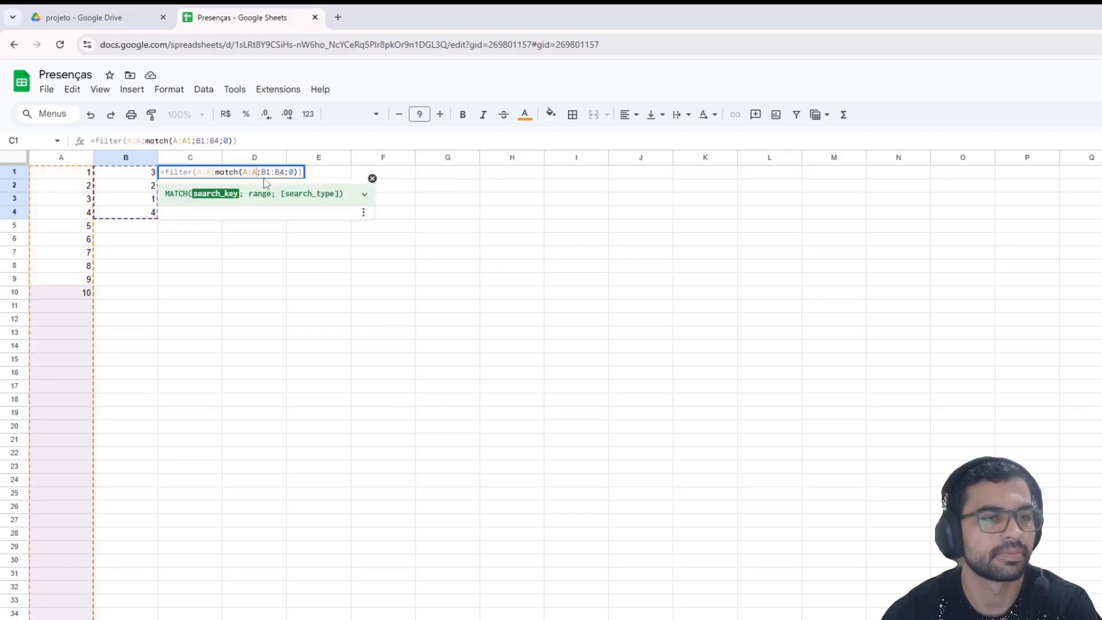
pyautogui.press('Right')
pyautogui.press('Right')
pyautogui.press('Right')
pyautogui.press('Right')
pyautogui.press('Right')
pyautogui.press('Right')
pyautogui.press('Right')
pyautogui.press('Right')
pyautogui.press('Right')
pyautogui.press('Right')
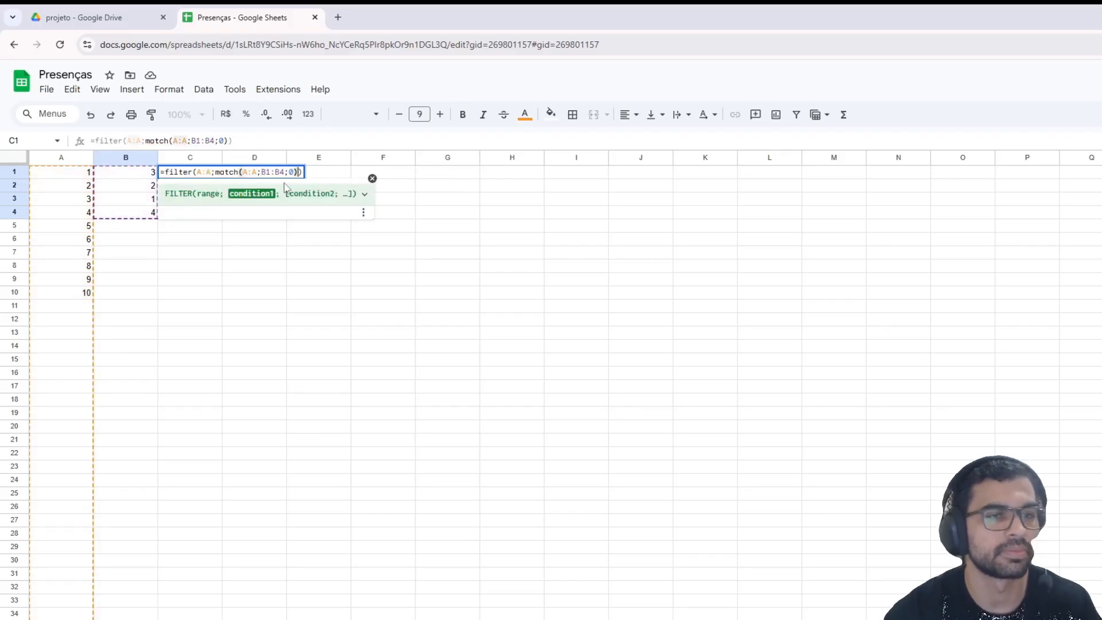
pyautogui.press('Return')
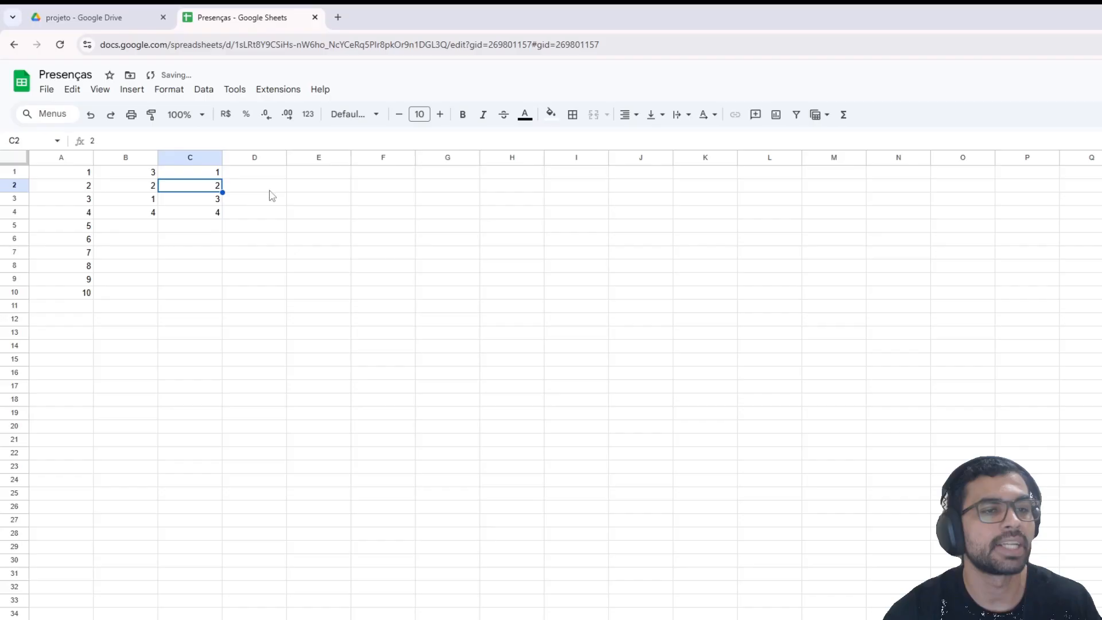
pyautogui.press('Up')
pyautogui.moveTo(210, 189); pyautogui.dragTo(213, 215)
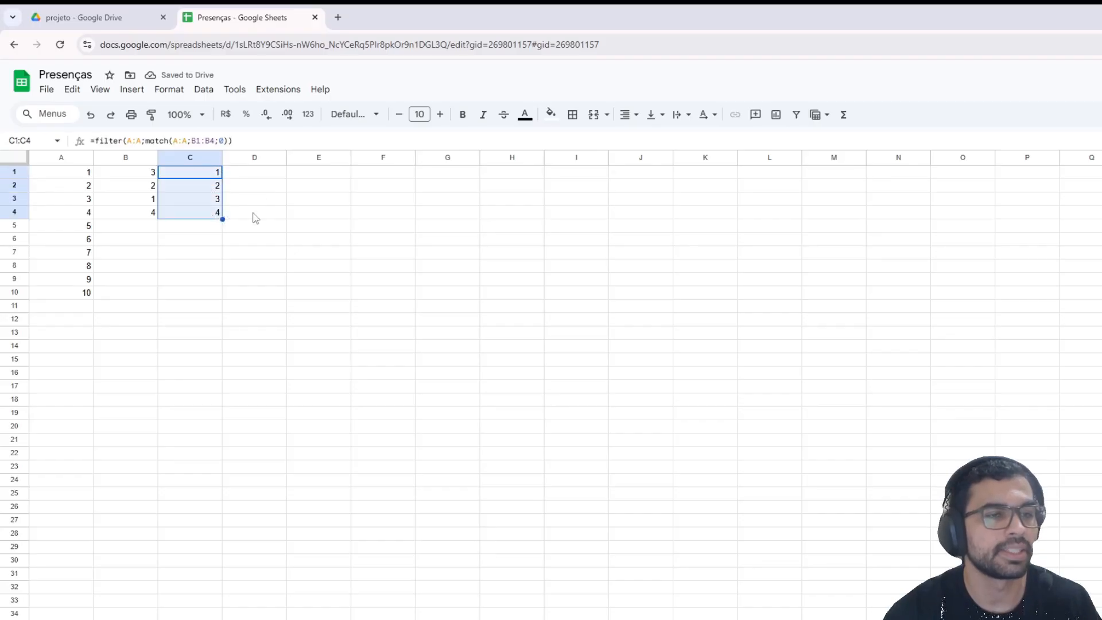
pyautogui.click(265, 204)
pyautogui.moveTo(61, 181); pyautogui.dragTo(63, 275)
pyautogui.moveTo(134, 176); pyautogui.dragTo(137, 213)
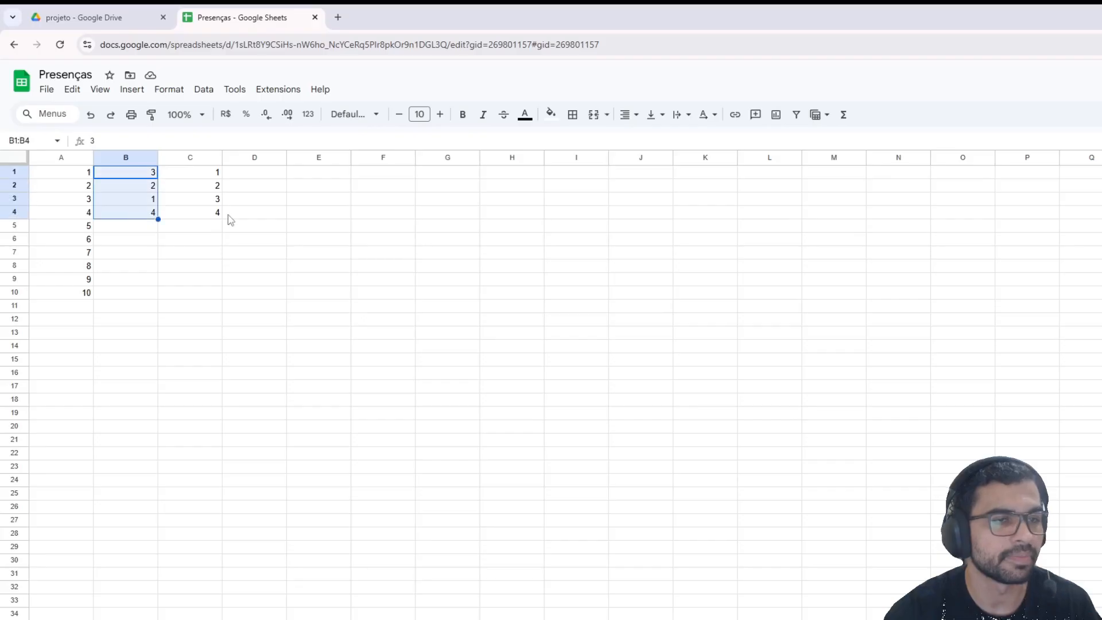
# Add the repeated values 1, 2 and 3 to the end of the column A list, in A11 to A13
pyautogui.doubleClick(84, 308)
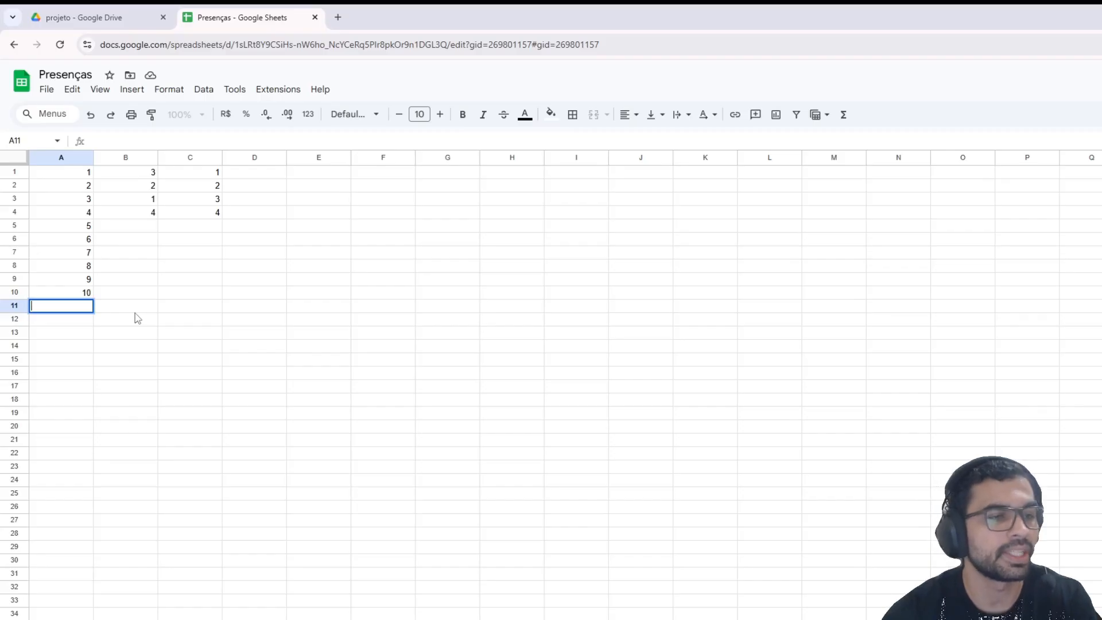
pyautogui.write('1')
pyautogui.press('Return')
pyautogui.write('2')
pyautogui.press('Return')
pyautogui.write('3')
pyautogui.press('Return')
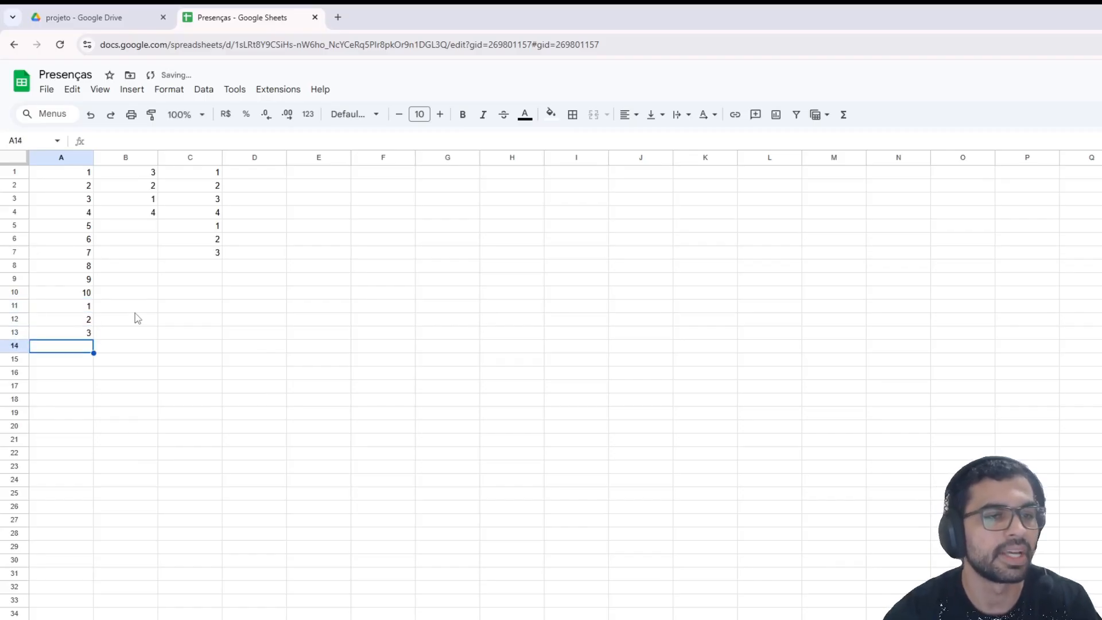
pyautogui.moveTo(219, 173); pyautogui.dragTo(210, 253)
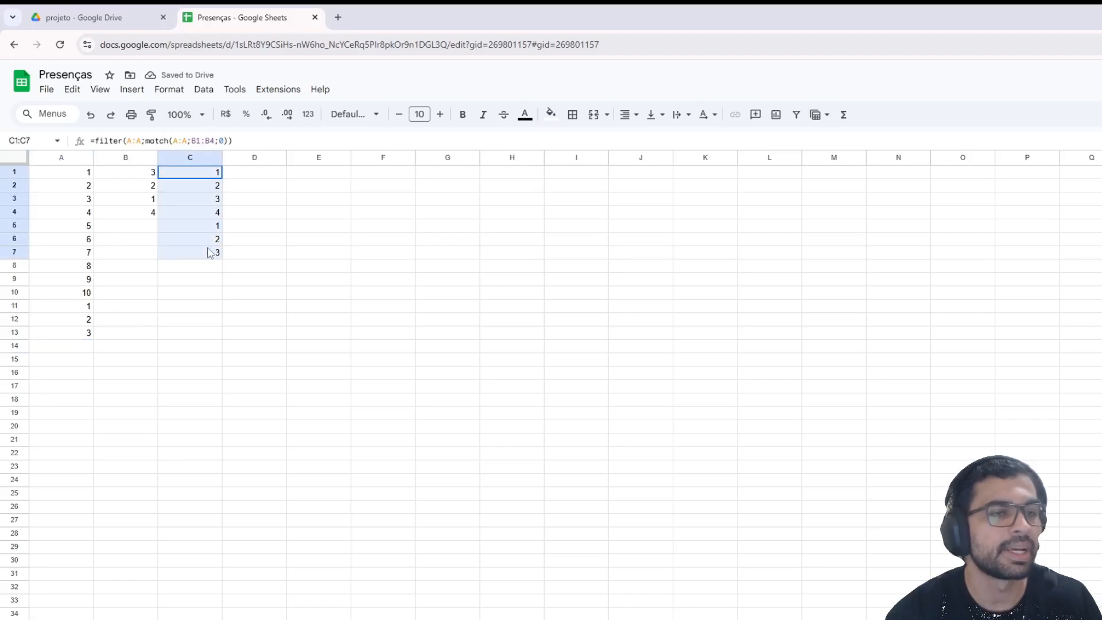
pyautogui.click(267, 229)
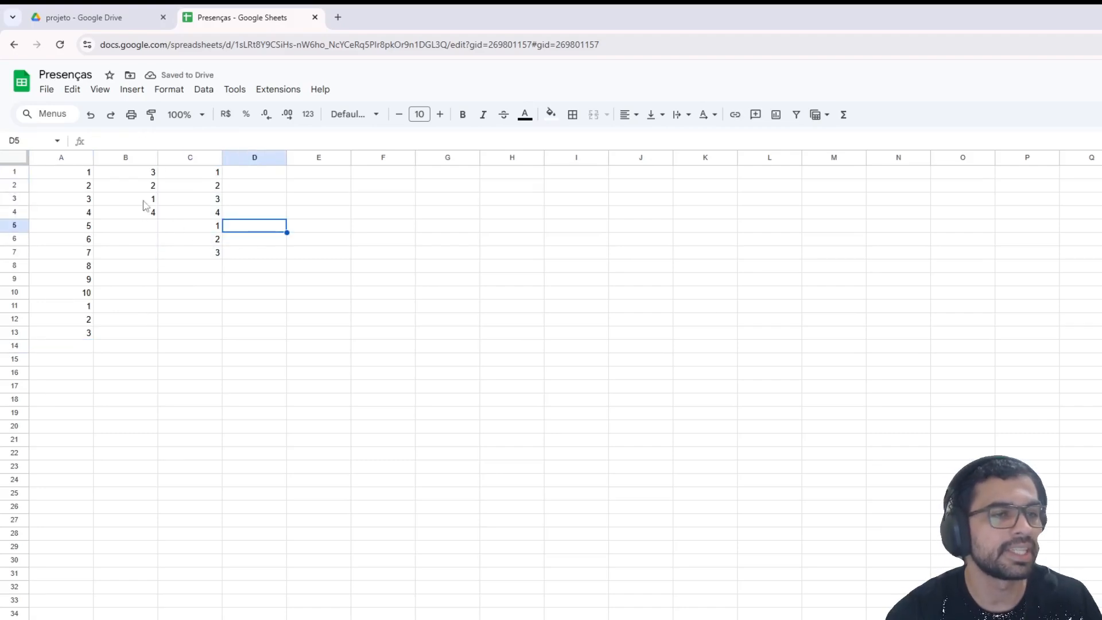
pyautogui.moveTo(148, 172); pyautogui.dragTo(151, 217)
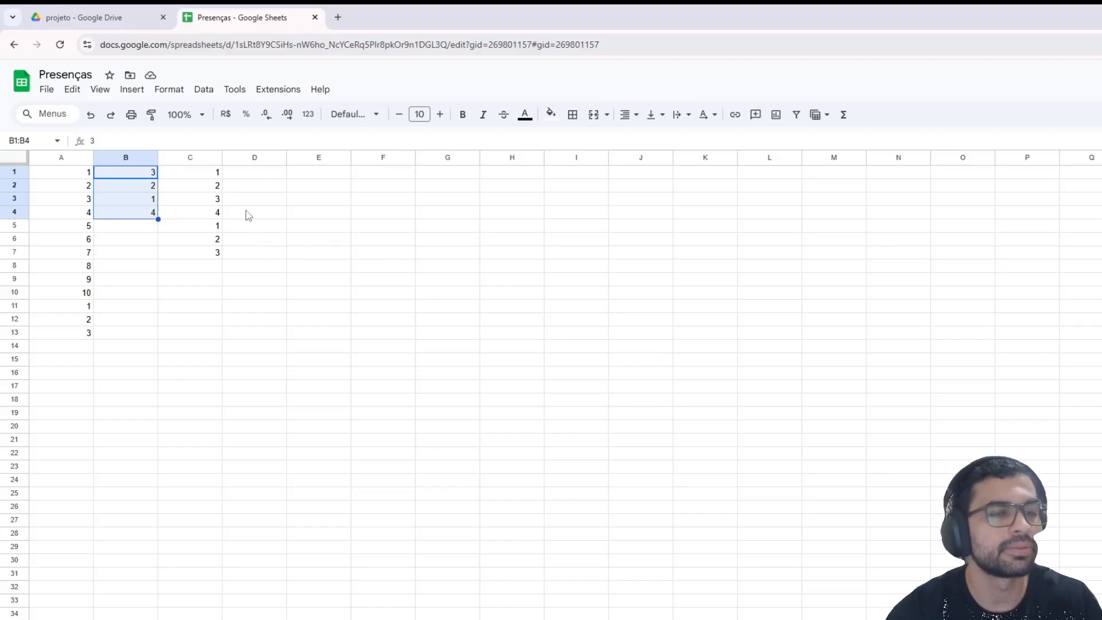
# Wrap the C1 formula in UNIQUE so it reads =unique(filter(A:A;match(A:A;B1:B4;0)))
pyautogui.click(208, 176)
pyautogui.doubleClick(208, 177)
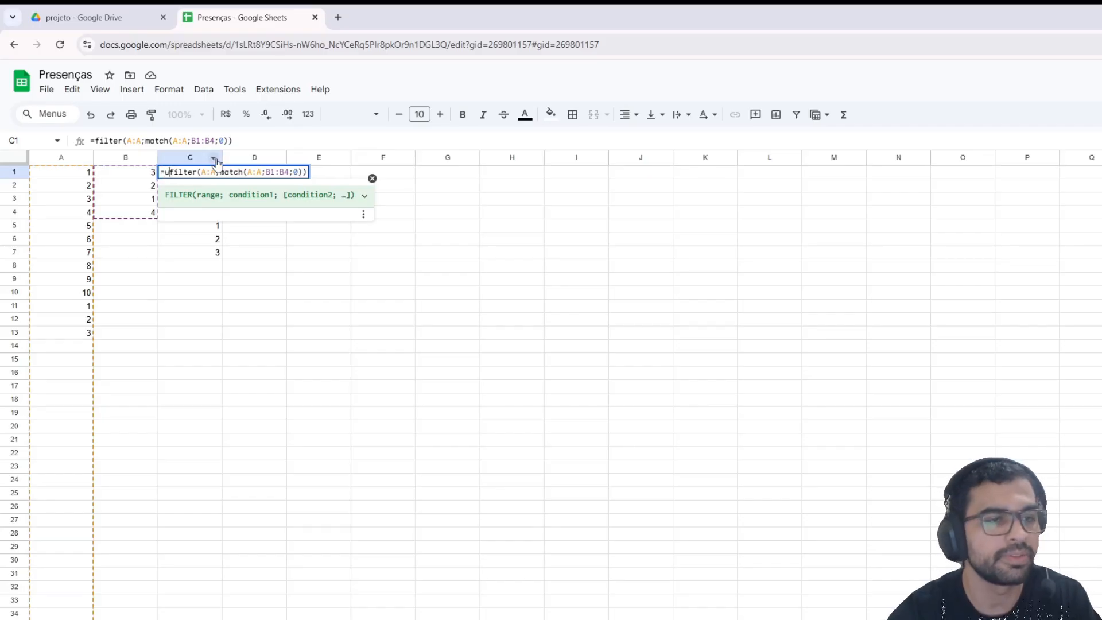
pyautogui.write('unique(')
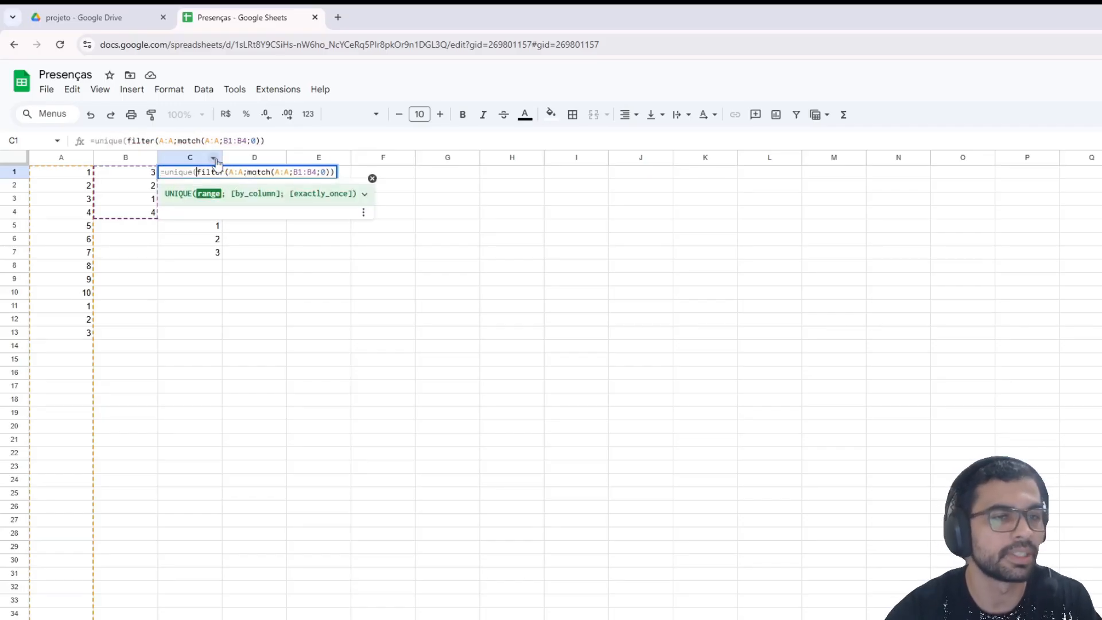
pyautogui.click(328, 172)
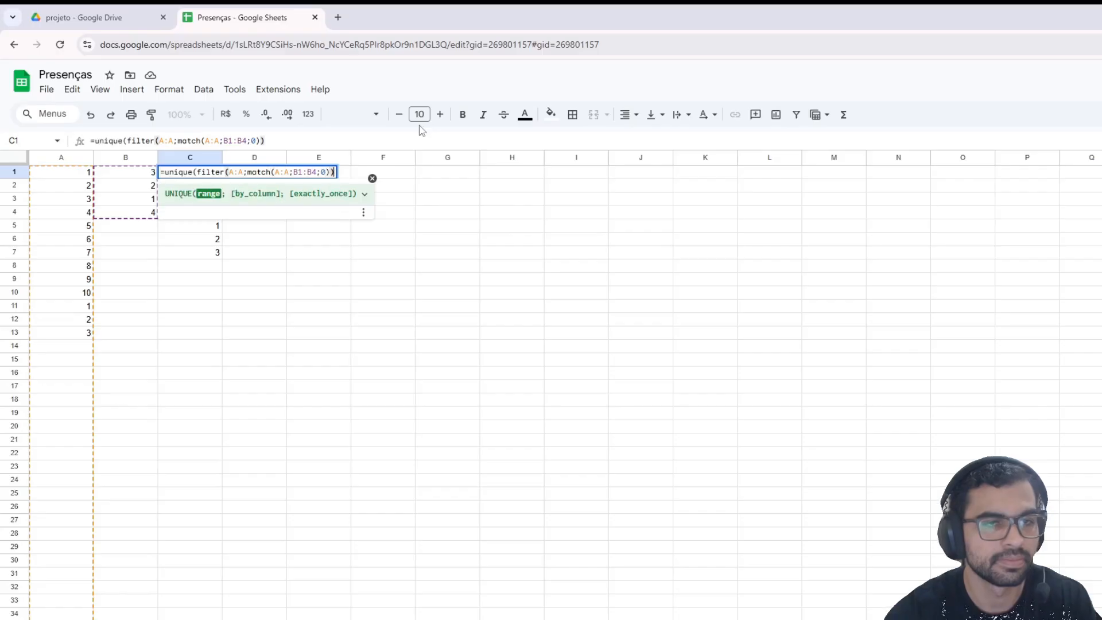
pyautogui.write(')')
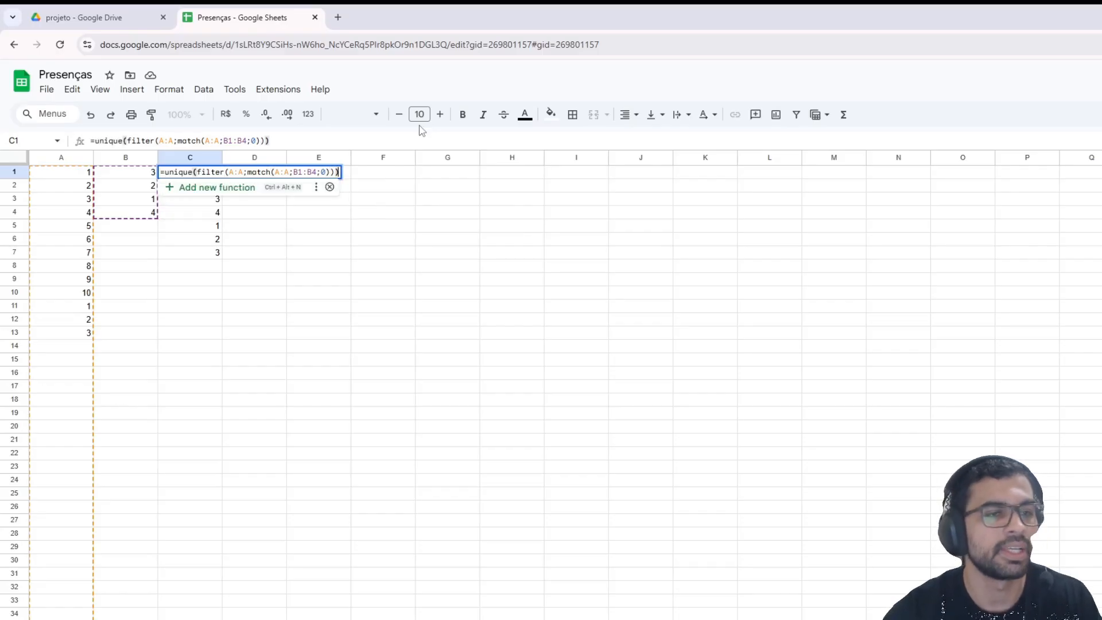
pyautogui.press('Return')
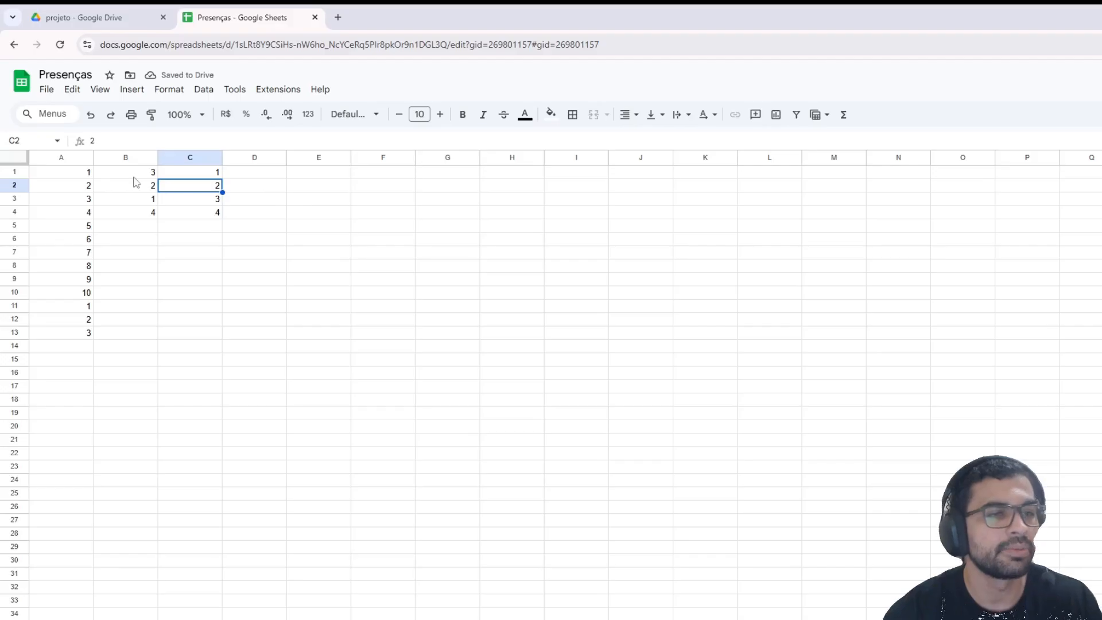
pyautogui.moveTo(134, 177); pyautogui.dragTo(130, 211)
pyautogui.click(130, 267)
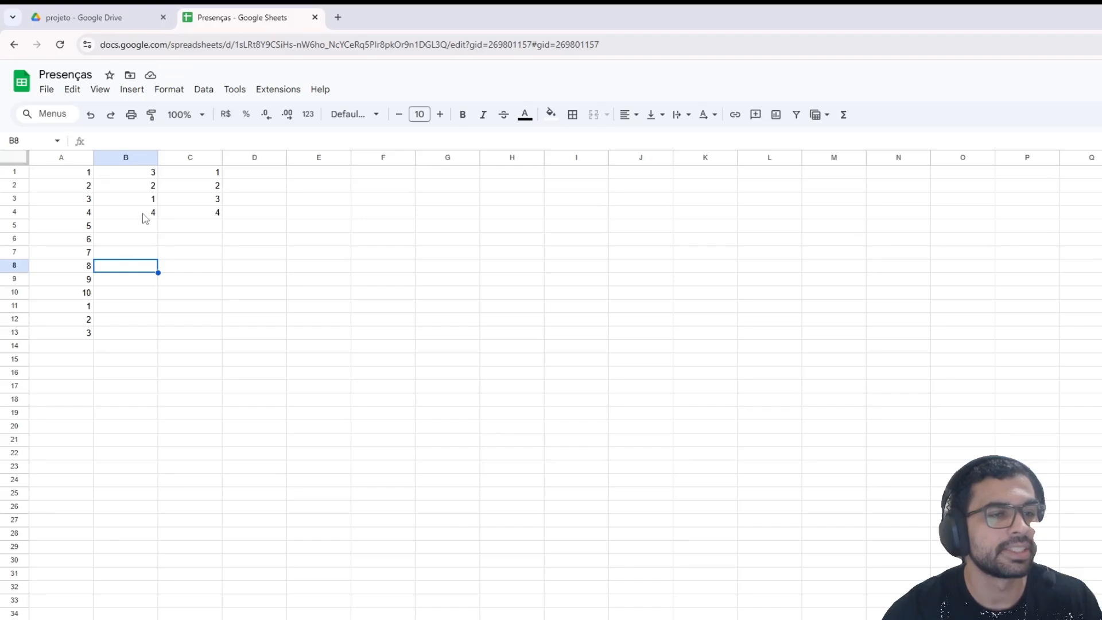
pyautogui.moveTo(143, 215); pyautogui.dragTo(136, 175)
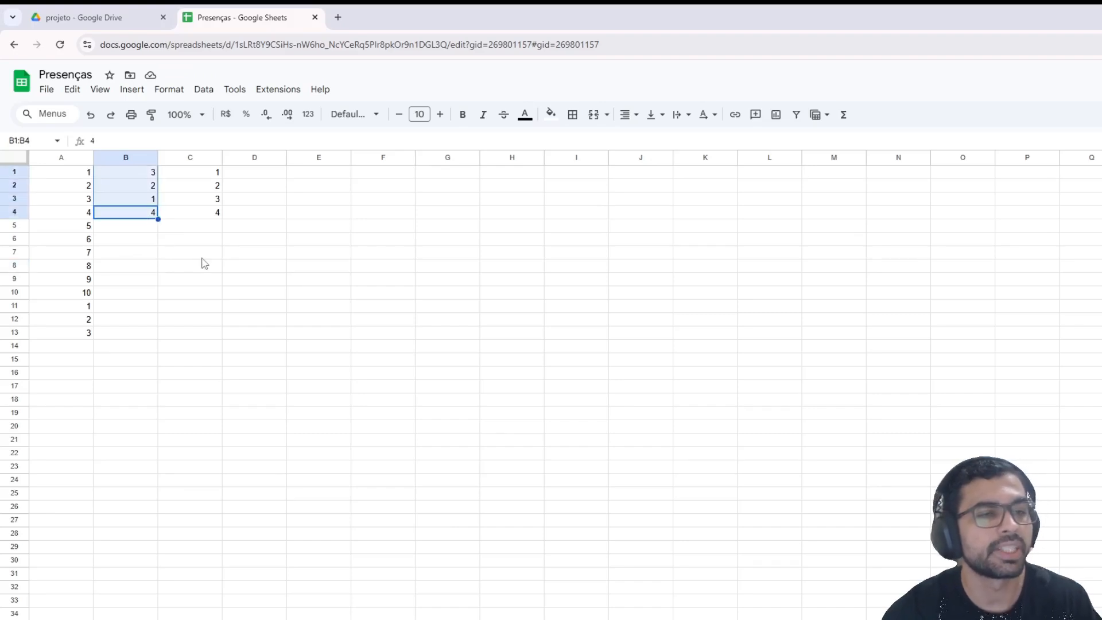
pyautogui.click(256, 175)
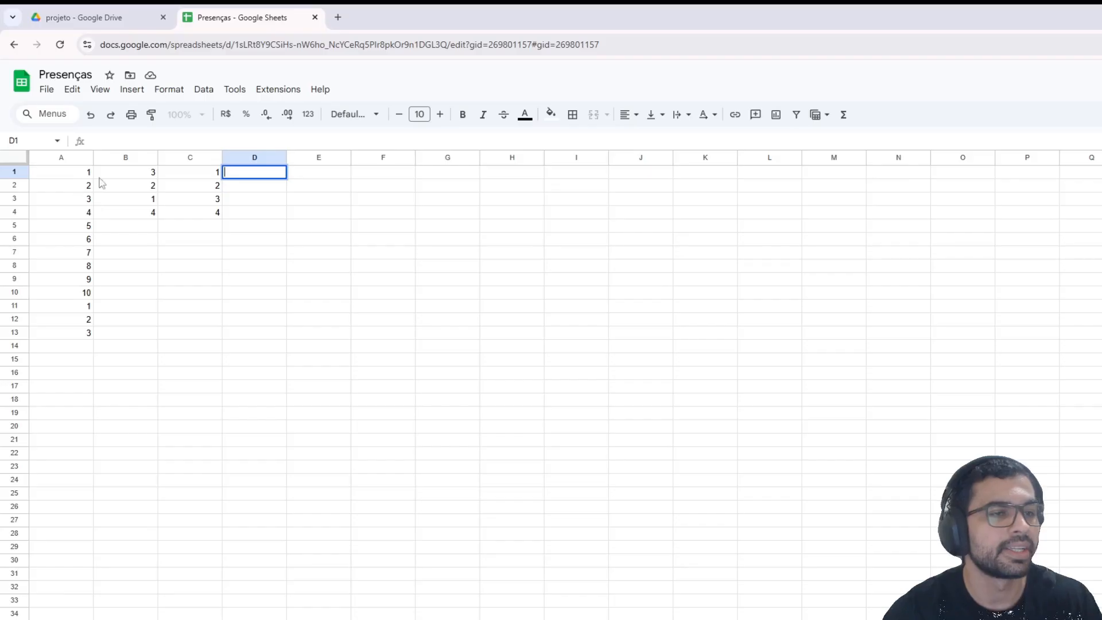
pyautogui.moveTo(87, 173); pyautogui.dragTo(89, 317)
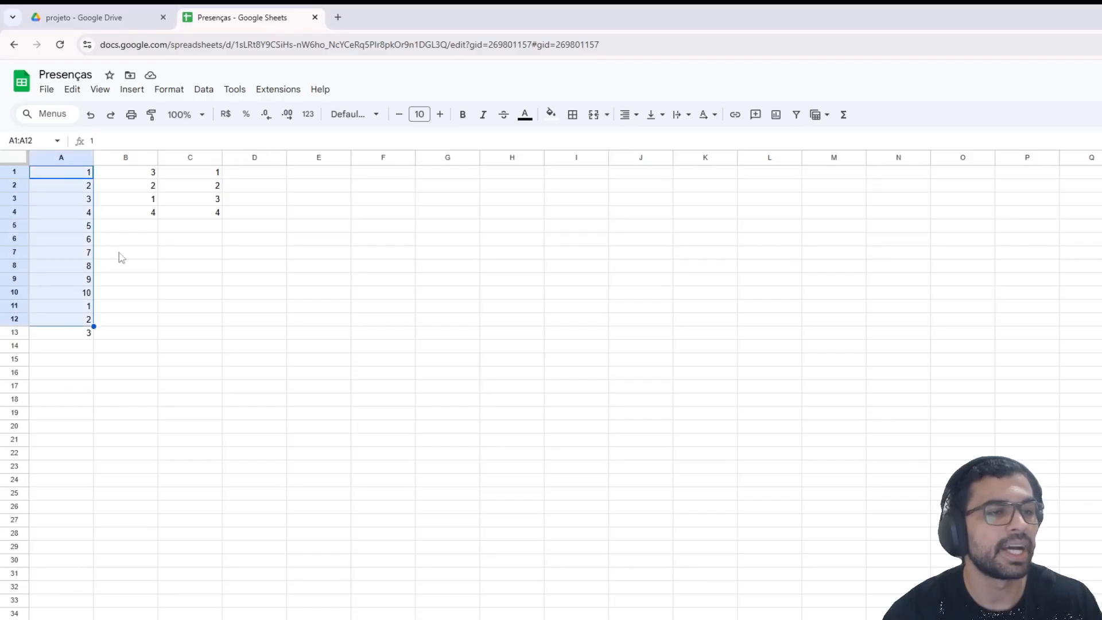
pyautogui.moveTo(139, 175); pyautogui.dragTo(141, 229)
pyautogui.click(270, 239)
# Start a FILTER formula in cell D1 with the whole column A:A as its range
pyautogui.doubleClick(260, 177)
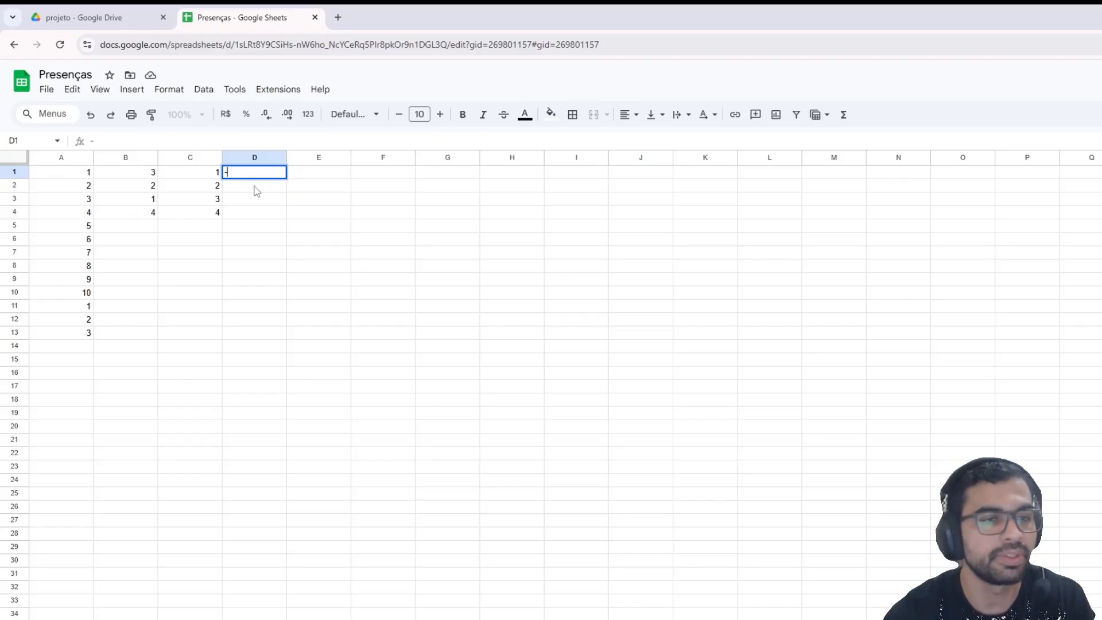
pyautogui.write('=filter(')
pyautogui.moveTo(80, 174); pyautogui.dragTo(75, 336)
pyautogui.click(267, 172)
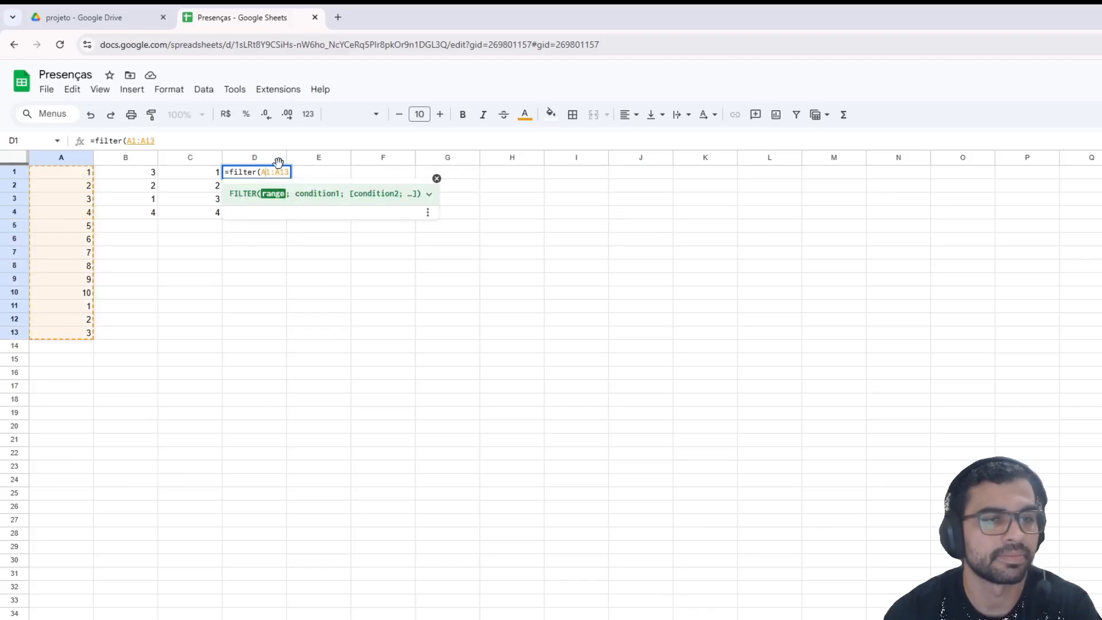
pyautogui.press('Delete')
pyautogui.press('BackSpace')
pyautogui.press('BackSpace')
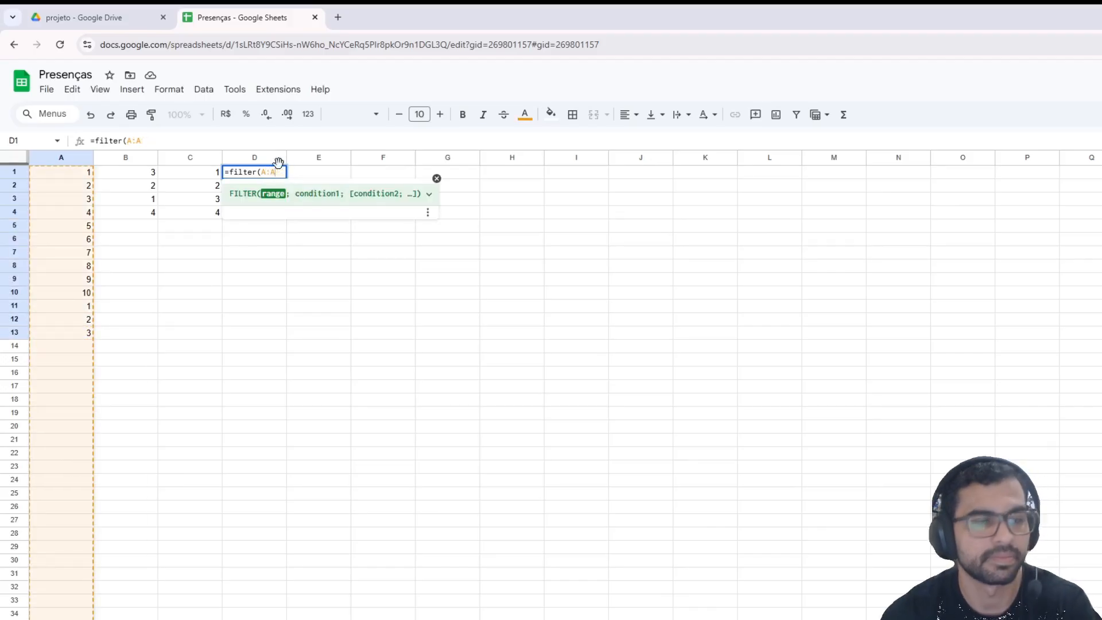
pyautogui.write('; ')
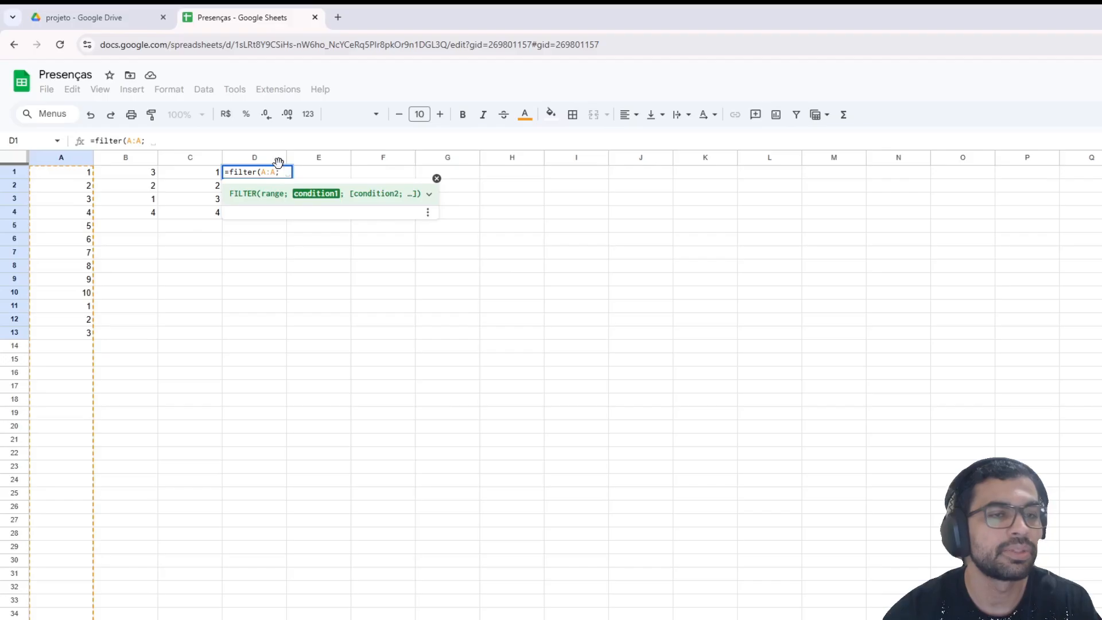
# Add the condition countif(A:A;B:B)=1 to the FILTER formula in D1 and commit it
pyautogui.write('countif')
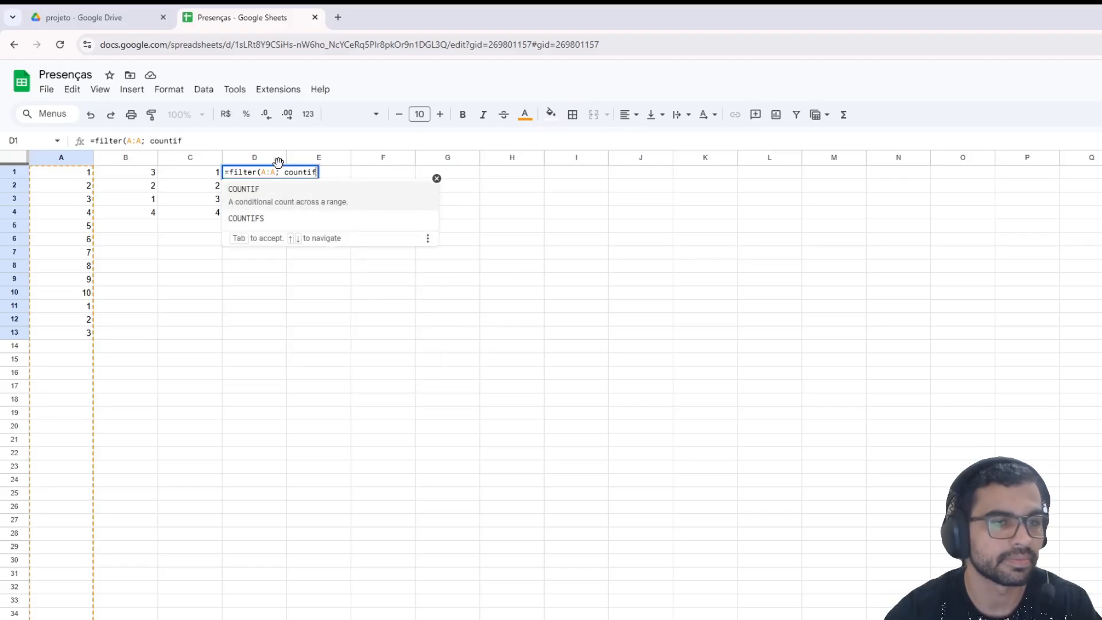
pyautogui.write('(')
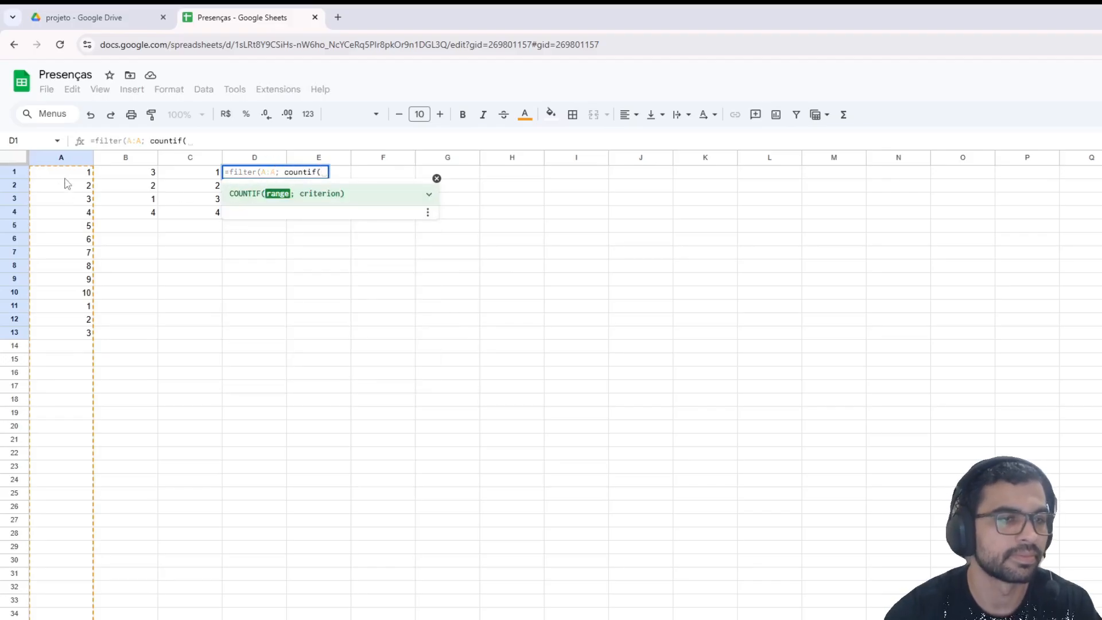
pyautogui.moveTo(71, 179); pyautogui.dragTo(87, 333)
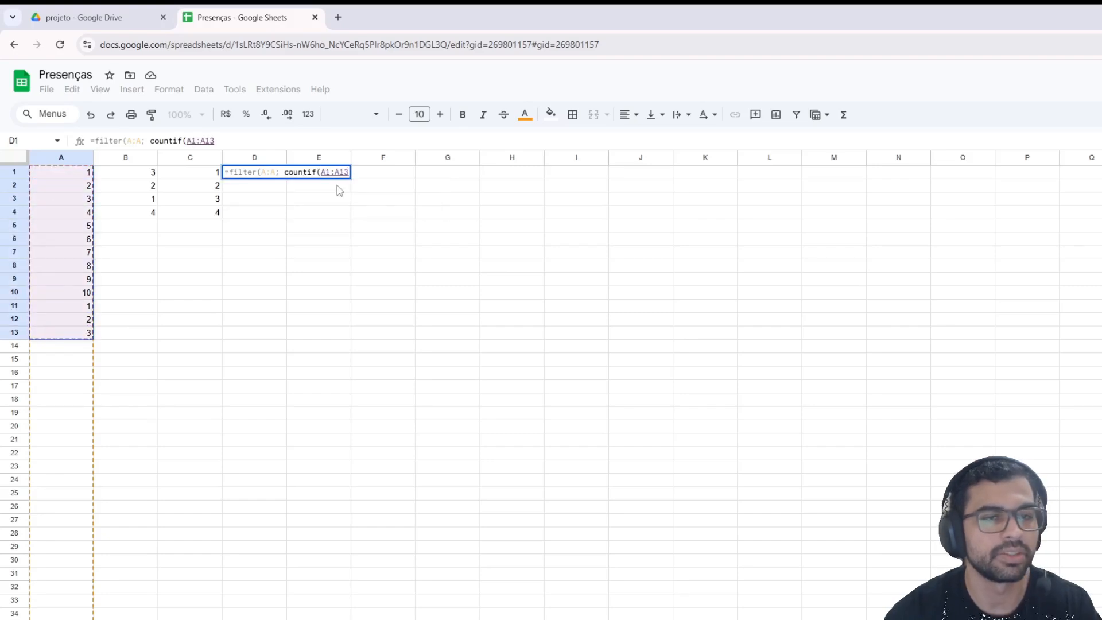
pyautogui.press('BackSpace')
pyautogui.press('BackSpace')
pyautogui.press('BackSpace')
pyautogui.press('End')
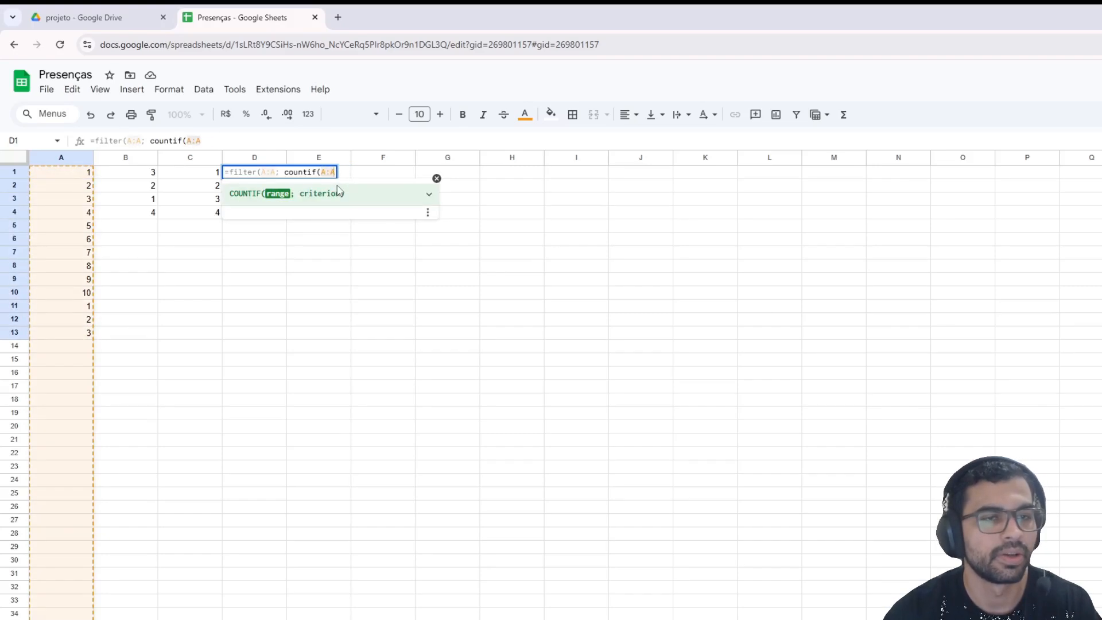
pyautogui.write(';B:B)')
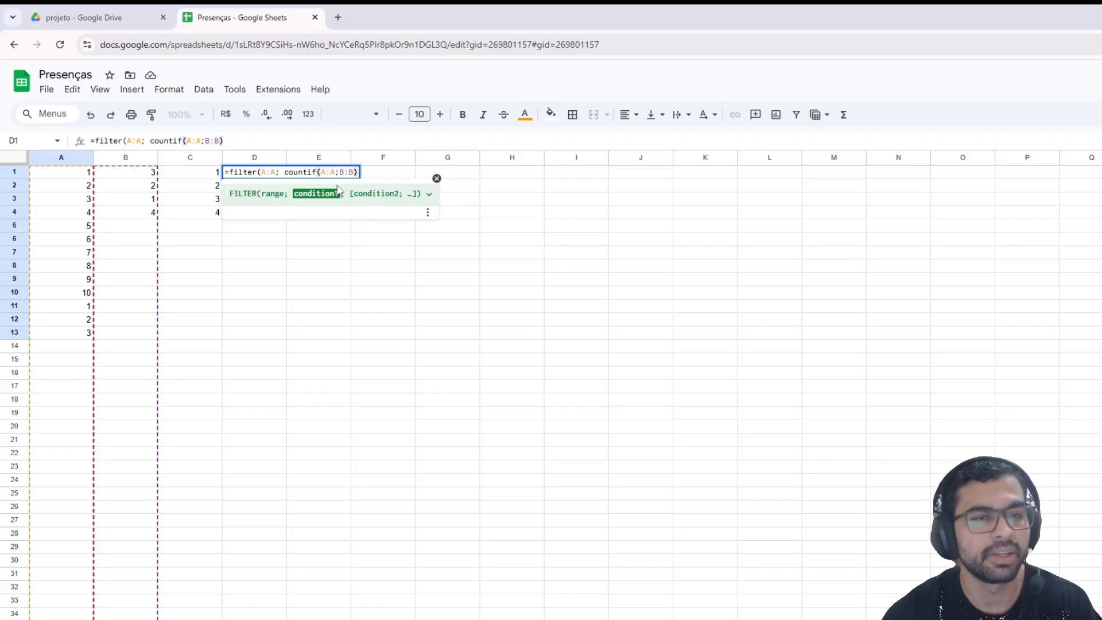
pyautogui.write('=1')
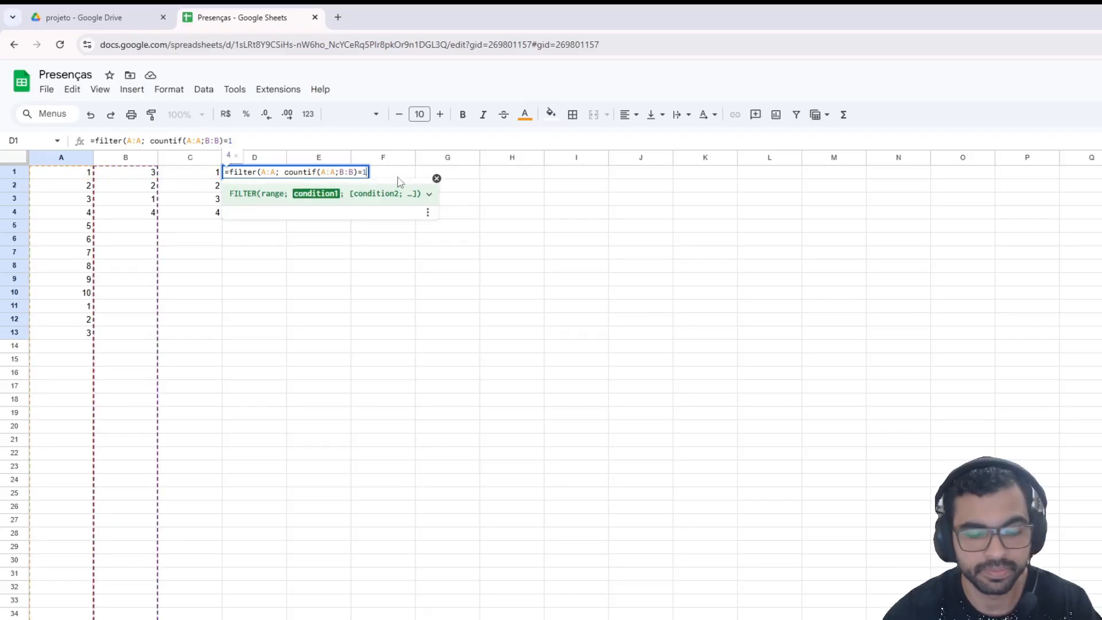
pyautogui.write(')')
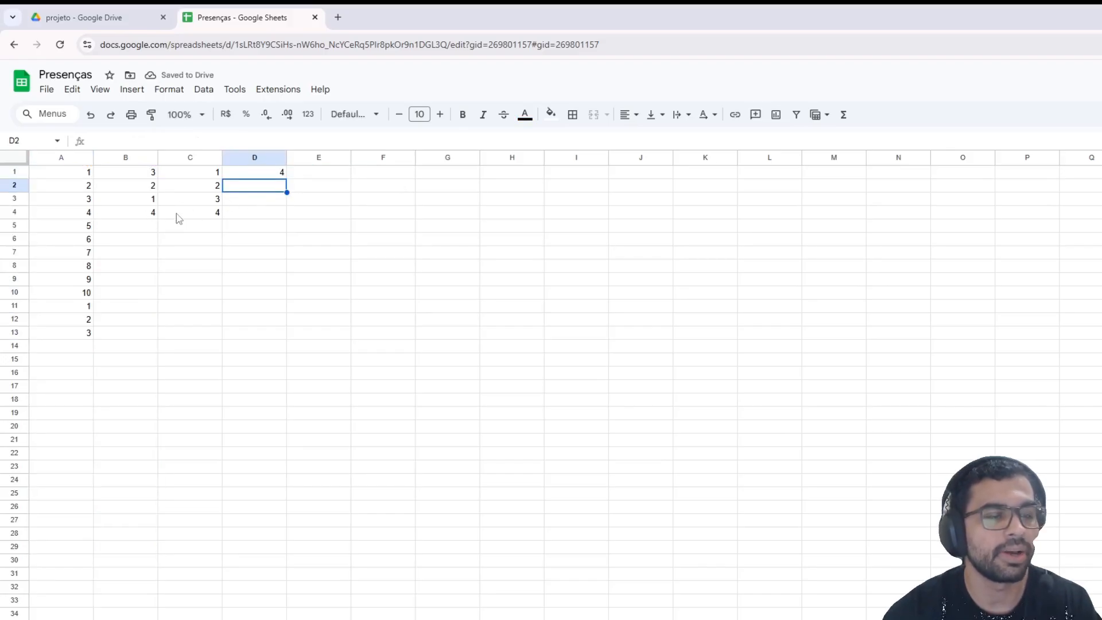
# Change the COUNTIF comparison in the D1 formula to =2 and review the filtered list
pyautogui.doubleClick(262, 174)
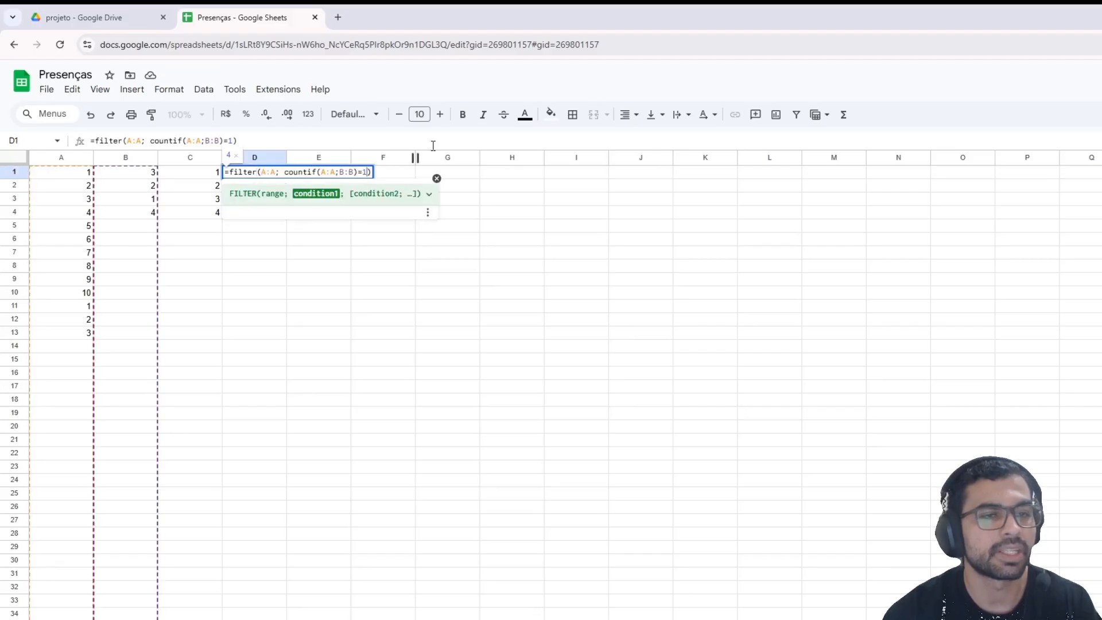
pyautogui.press('Return')
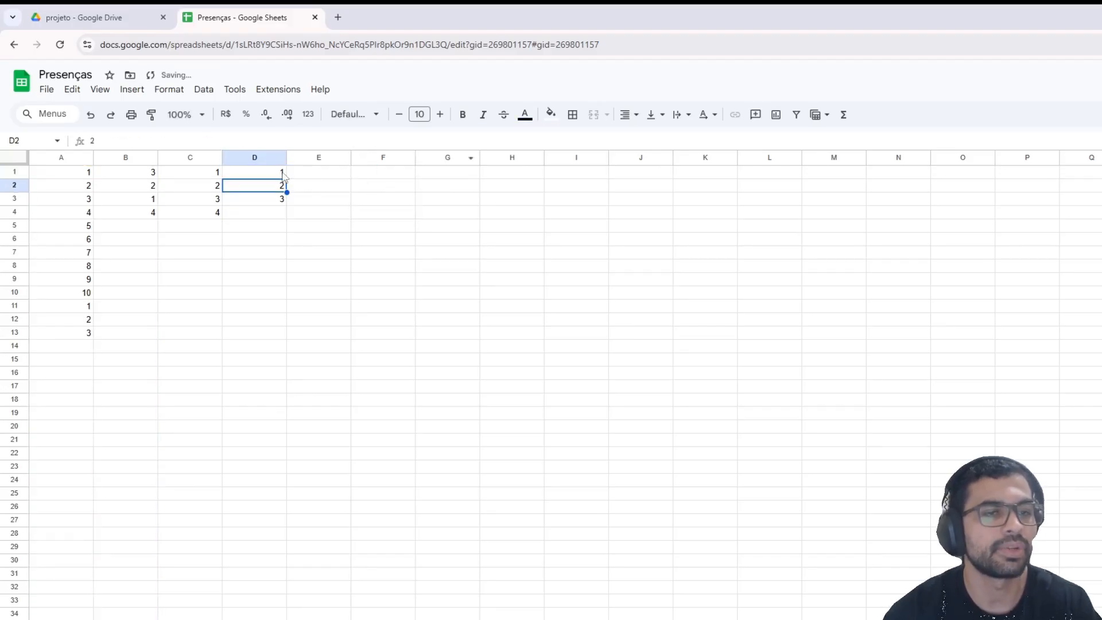
pyautogui.moveTo(281, 173); pyautogui.dragTo(278, 199)
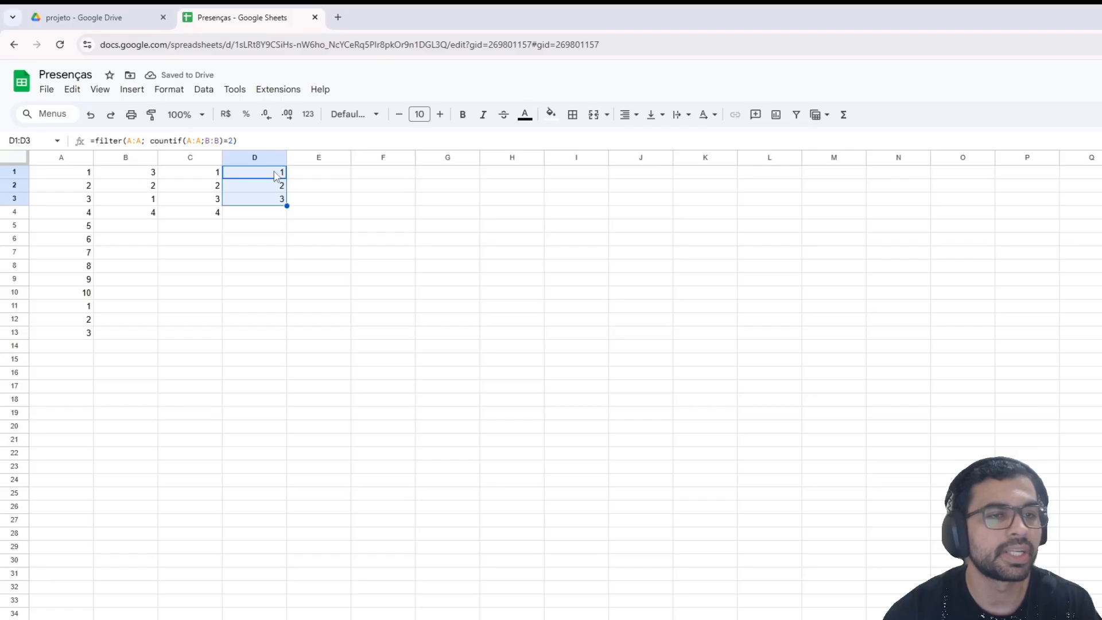
pyautogui.doubleClick(277, 175)
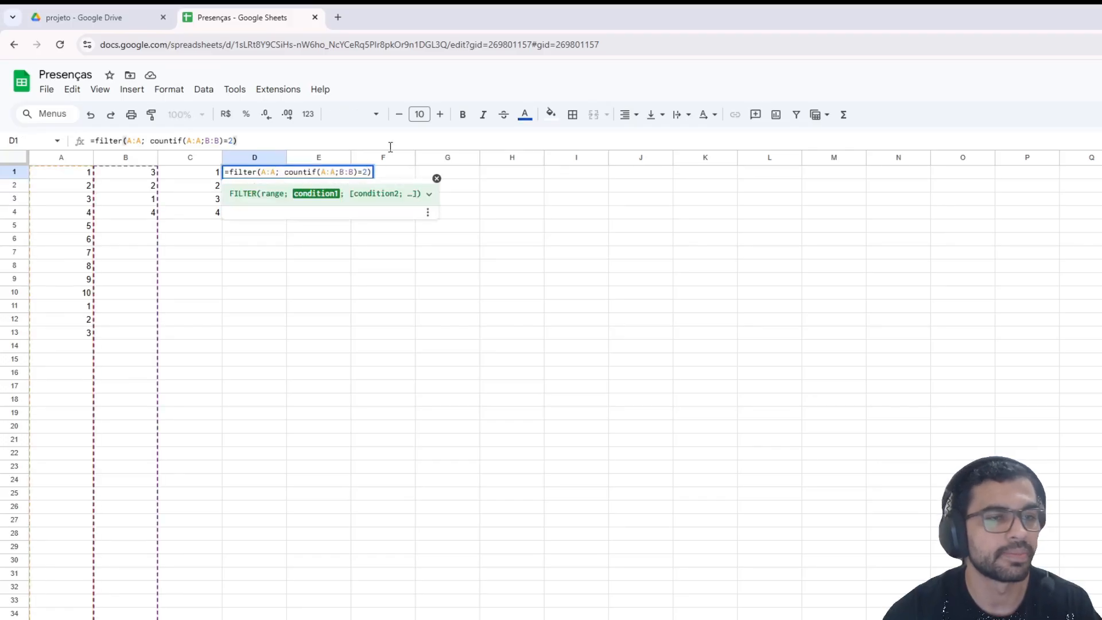
pyautogui.click(145, 360)
# Delete the repeated values 1, 2 and 3 from cells A11 to A13
pyautogui.click(81, 310)
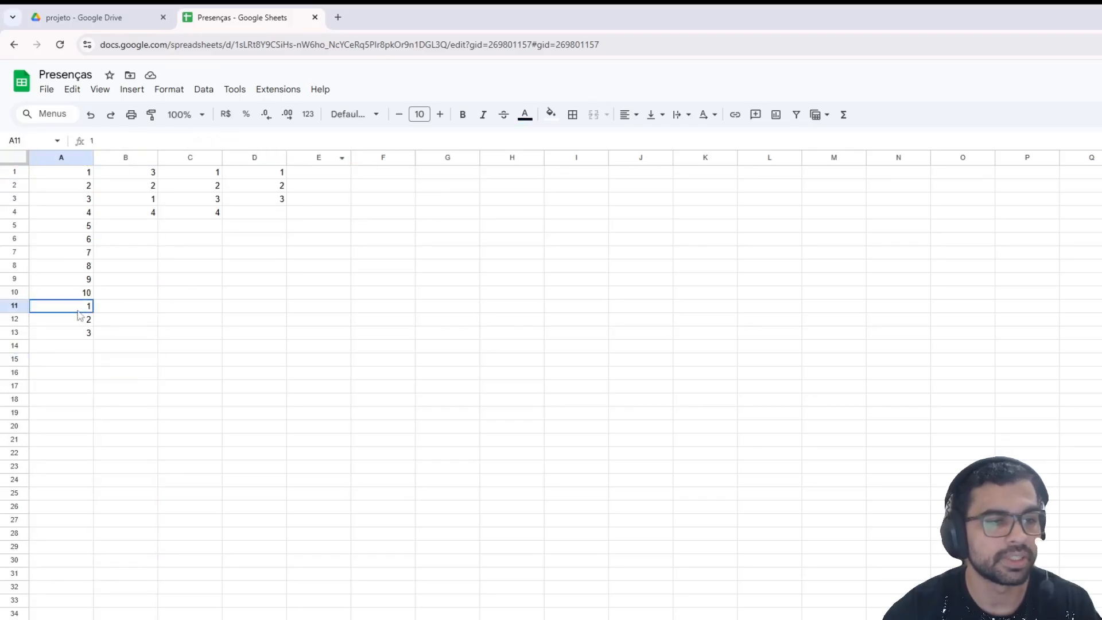
pyautogui.moveTo(81, 310); pyautogui.dragTo(74, 335)
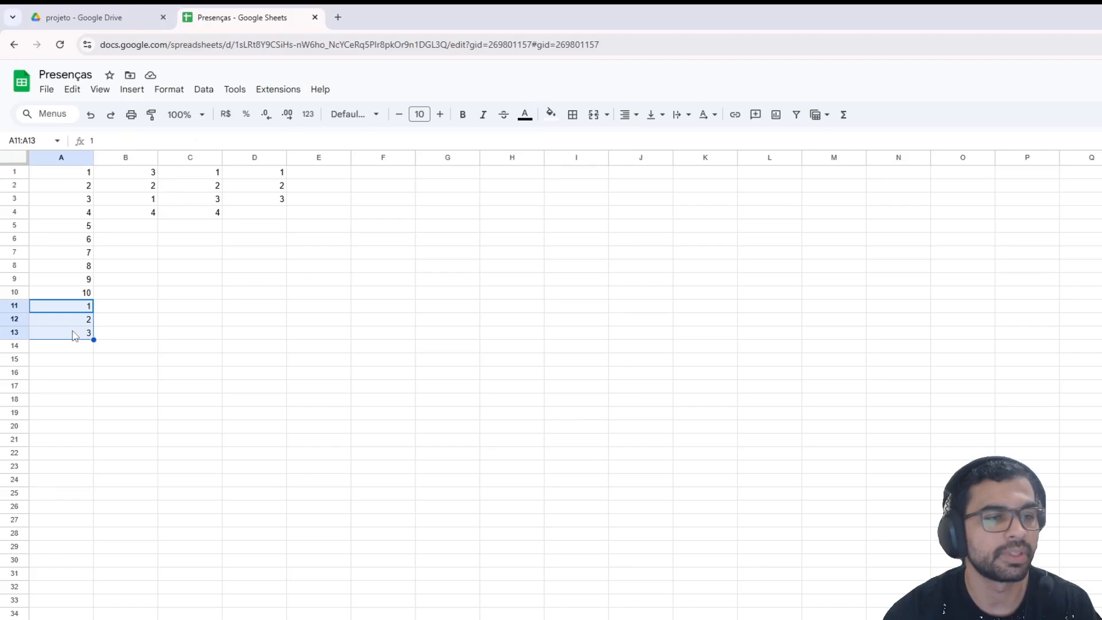
pyautogui.press('Delete')
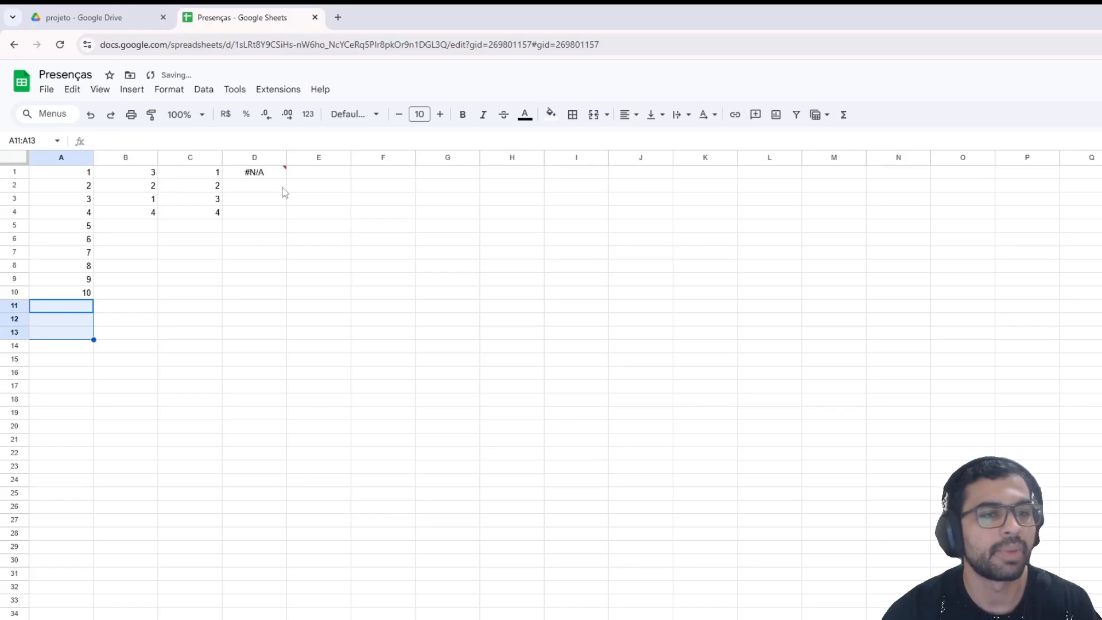
# Set the COUNTIF comparison in the D1 formula to =1 and review the filtered list
pyautogui.doubleClick(270, 172)
pyautogui.click(368, 171)
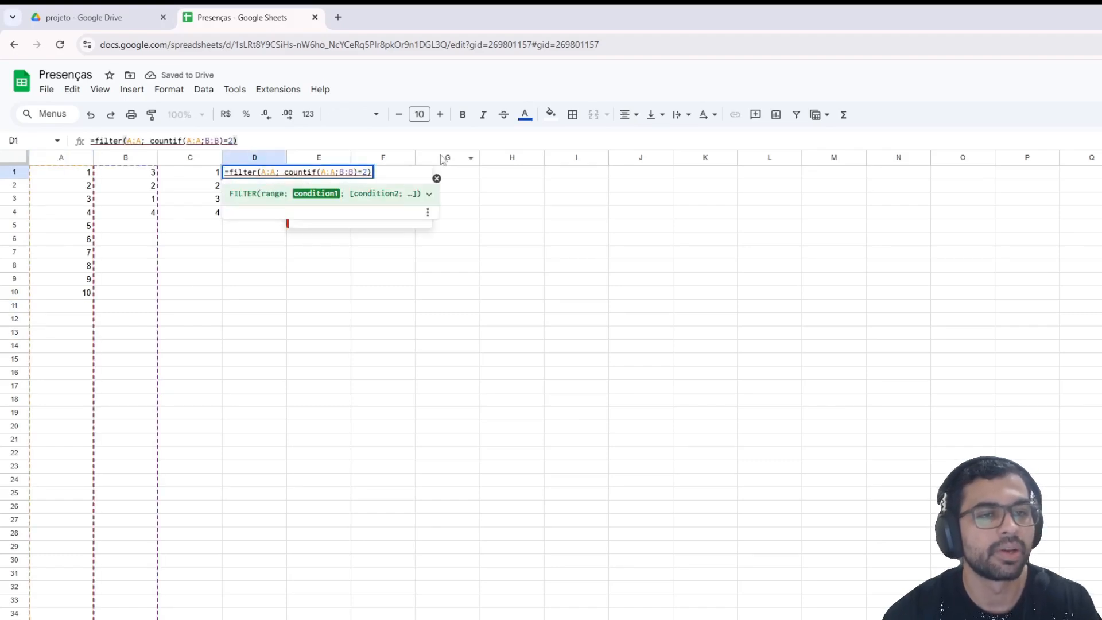
pyautogui.press('BackSpace')
pyautogui.write('1')
pyautogui.press('Return')
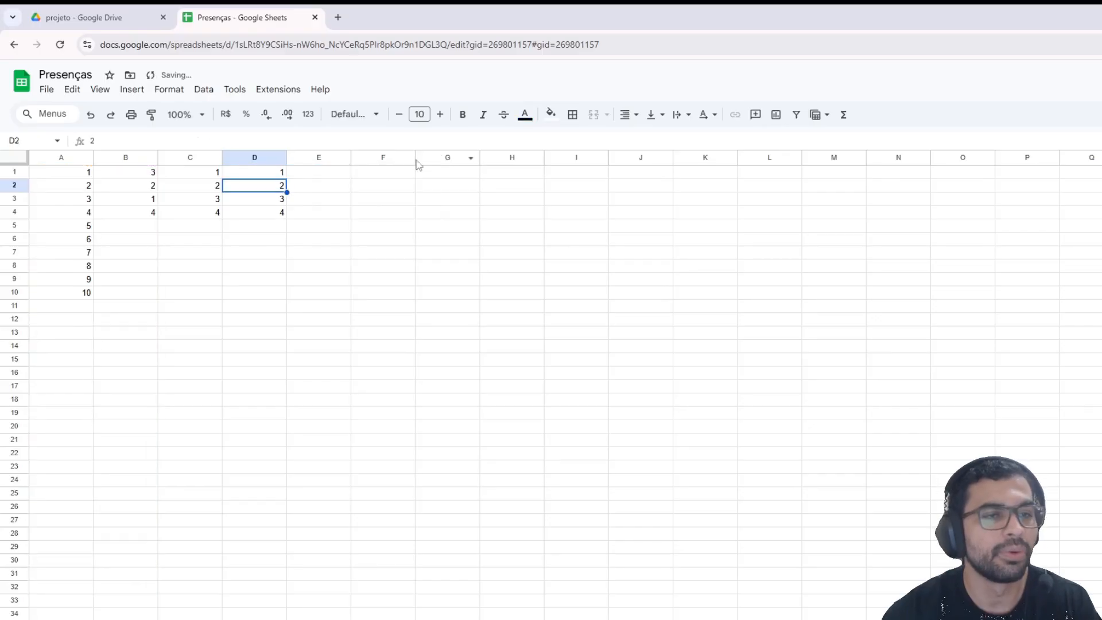
pyautogui.moveTo(276, 173); pyautogui.dragTo(276, 215)
pyautogui.click(368, 202)
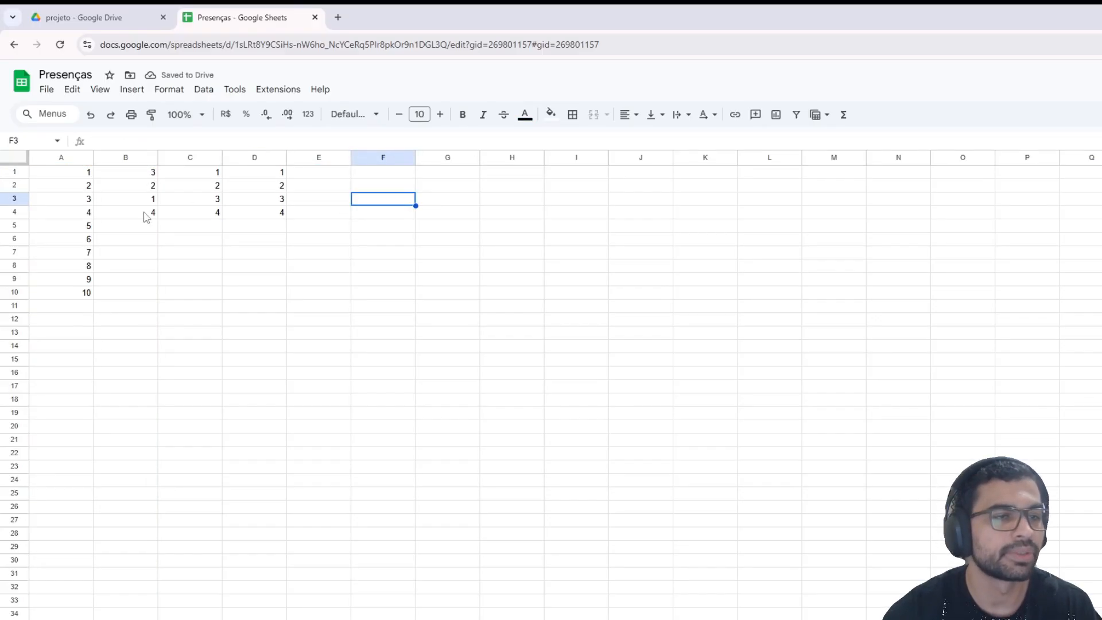
# Set the COUNTIF comparison in D1 to =0 to list the non-matching values, and compare the result with column A
pyautogui.moveTo(147, 175); pyautogui.dragTo(147, 218)
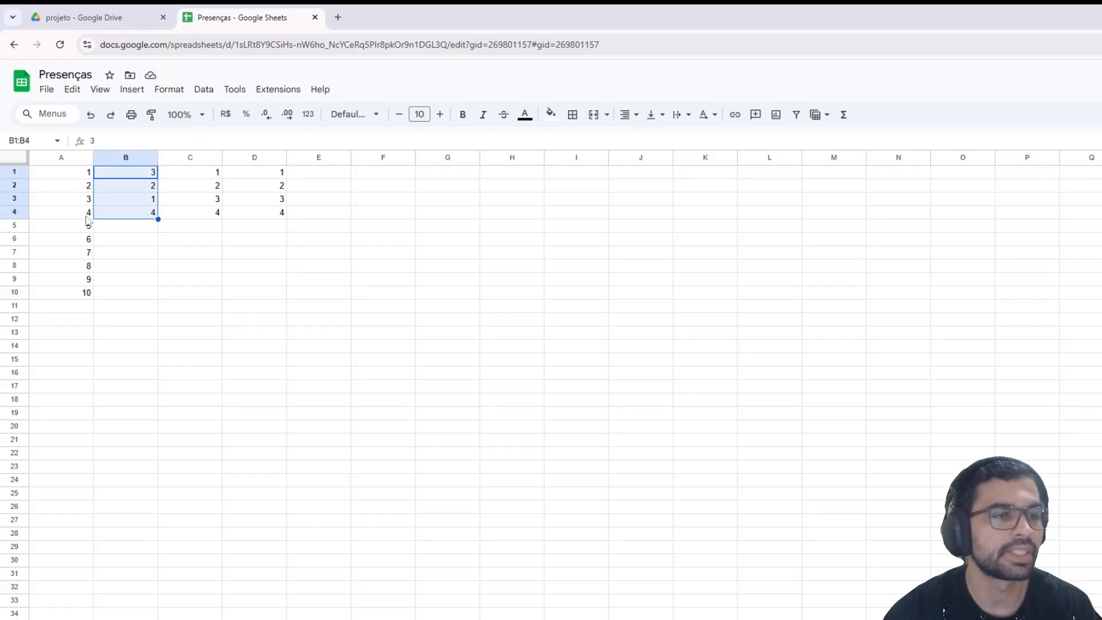
pyautogui.doubleClick(276, 175)
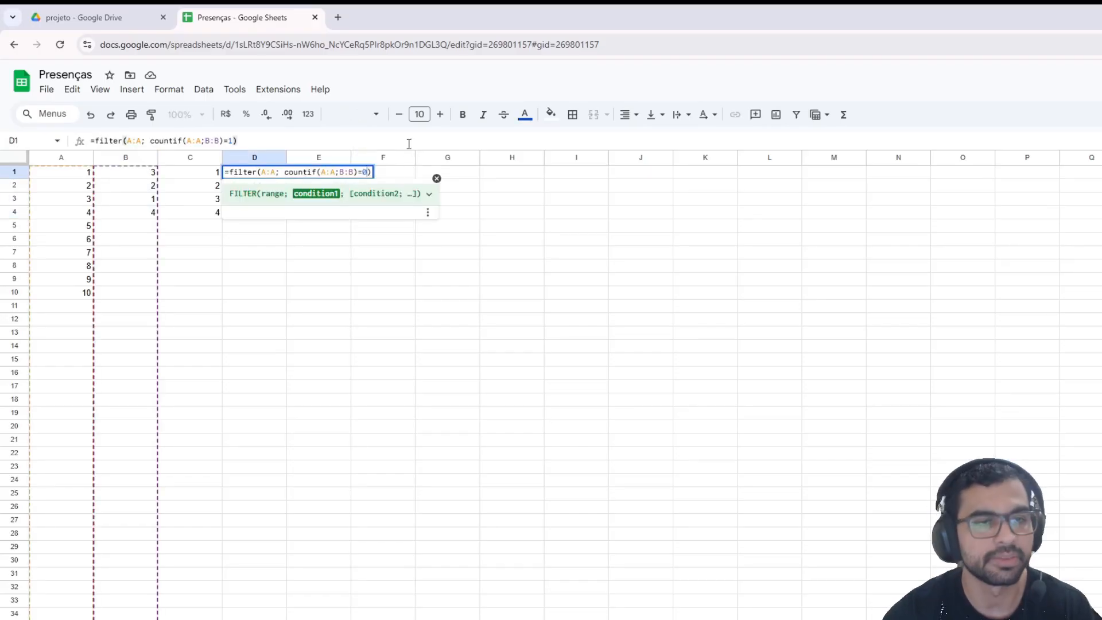
pyautogui.press('Return')
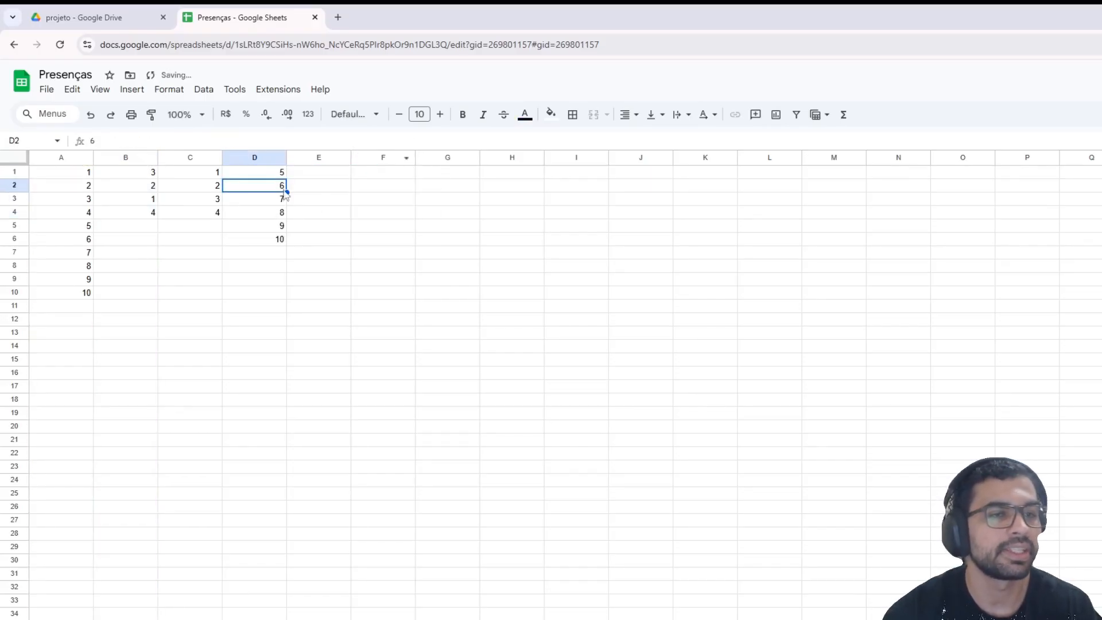
pyautogui.moveTo(279, 175); pyautogui.dragTo(274, 241)
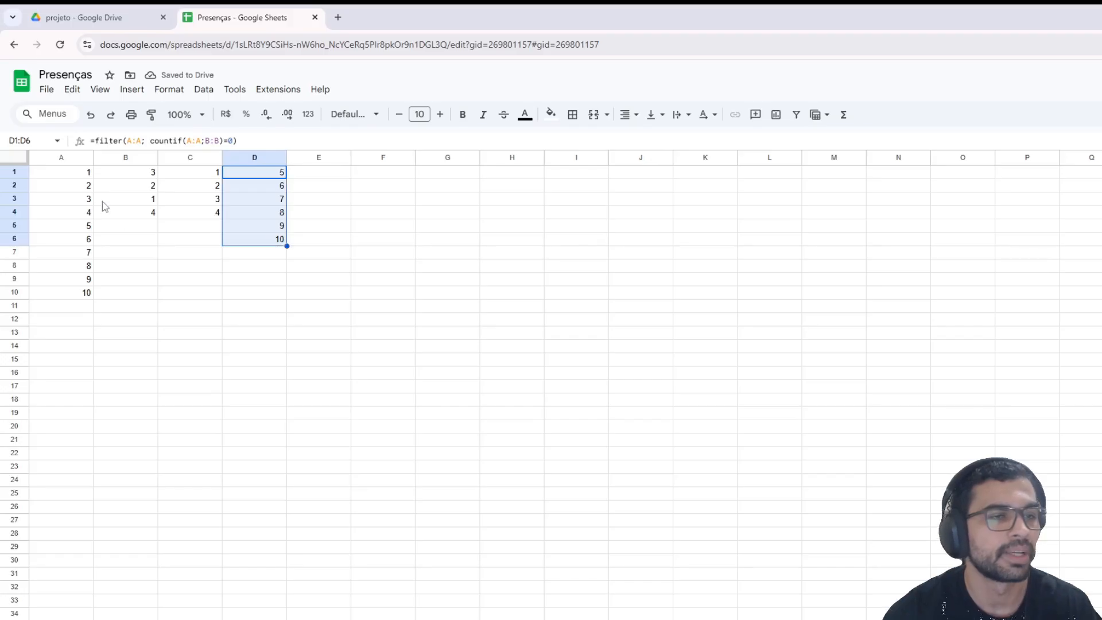
pyautogui.moveTo(76, 175); pyautogui.dragTo(86, 290)
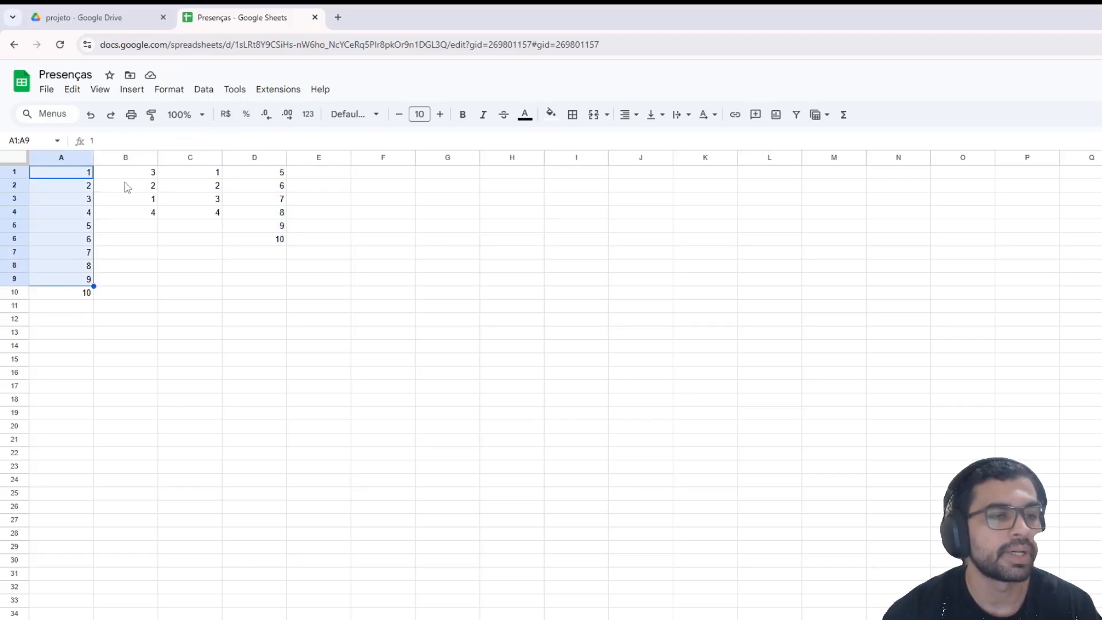
pyautogui.click(91, 307)
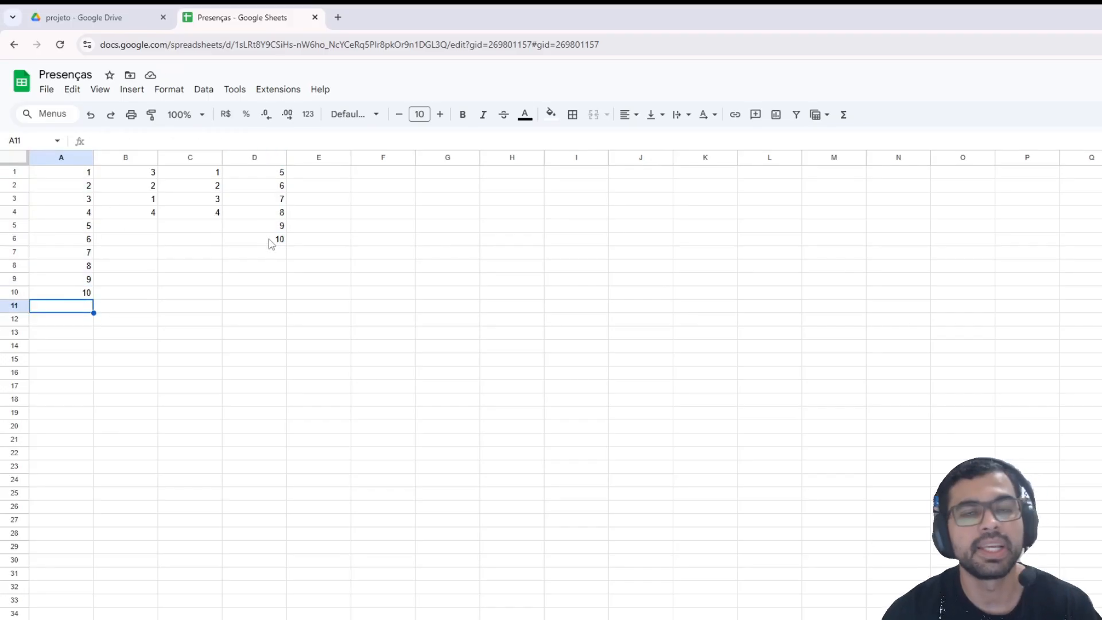